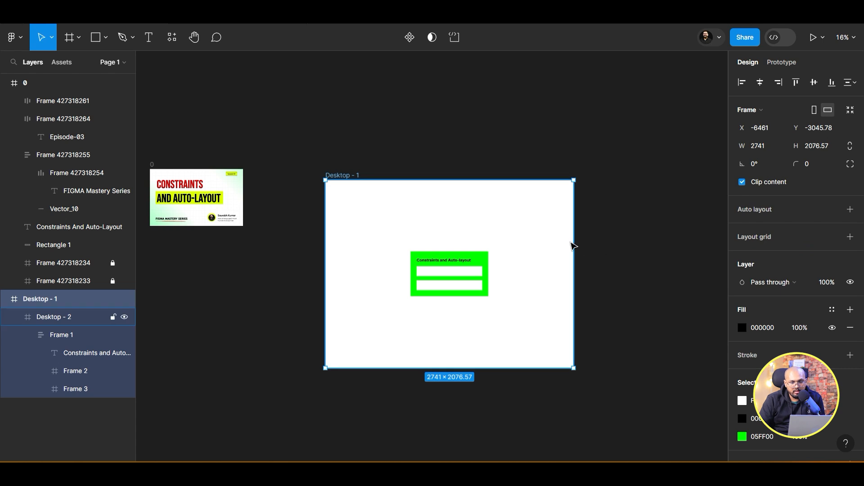
drag(574, 243, 603, 223)
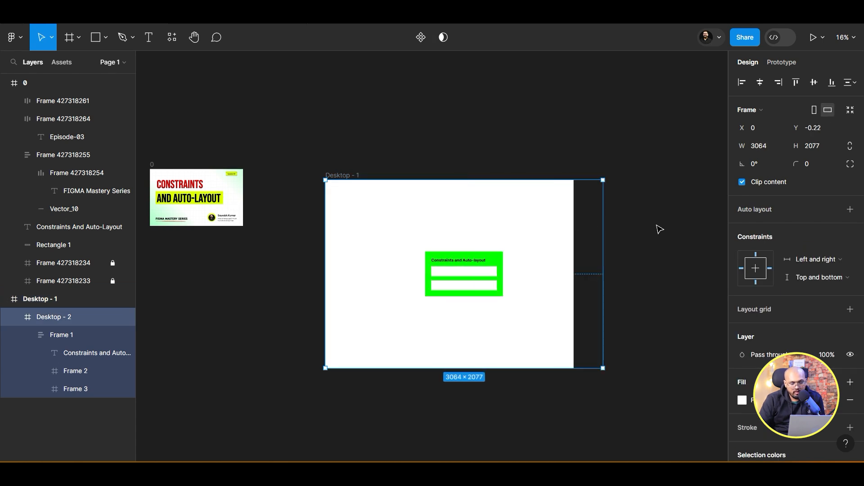
key(ctrl+z)
click(419, 152)
- Resize the Desktop - 1 frame to about 1654 × 1934
click(329, 176)
drag(575, 257, 534, 256)
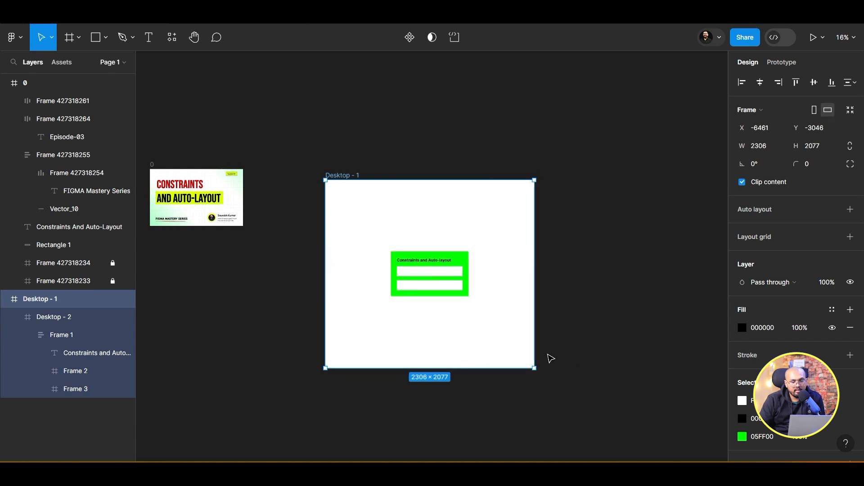
drag(533, 369, 432, 356)
drag(437, 272, 393, 224)
- Add a new Desktop preset frame of 1440 × 1024 on an empty area of the canvas
drag(609, 178, 297, 177)
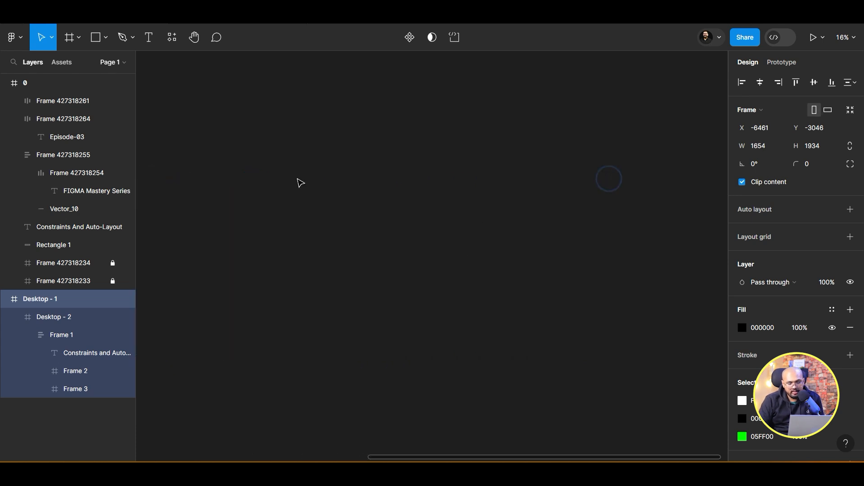
key(f)
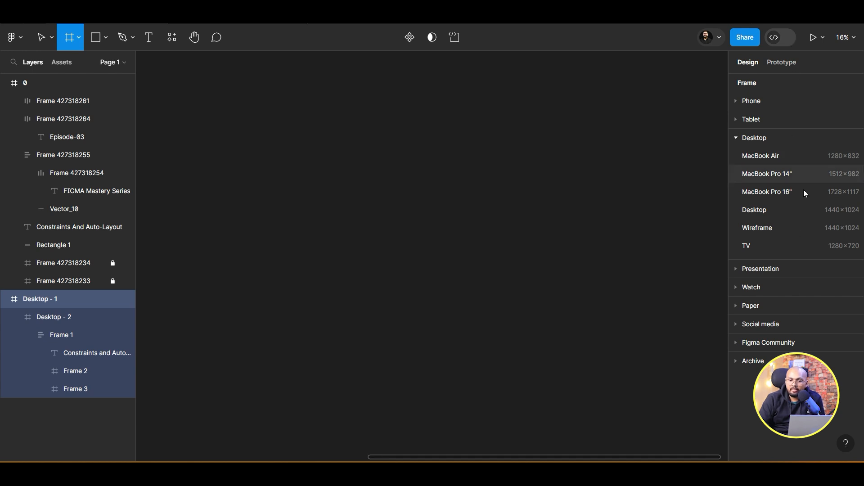
click(787, 209)
scroll(455, 266, up, 5)
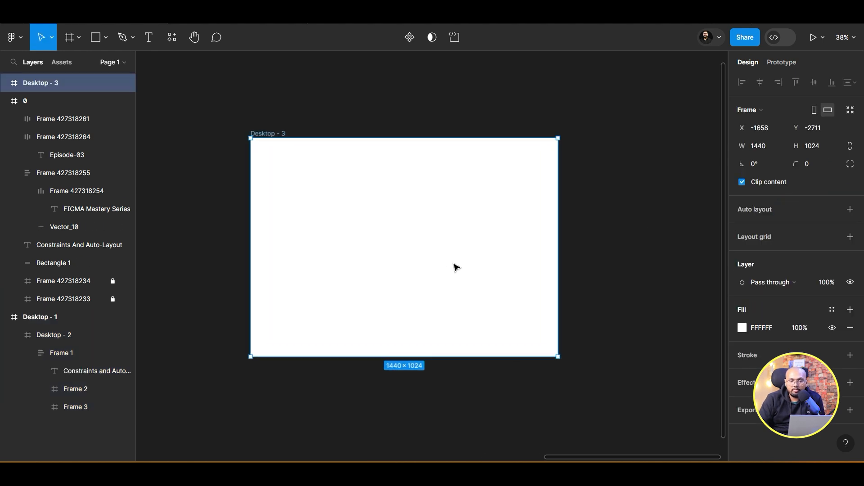
scroll(454, 265, up, 3)
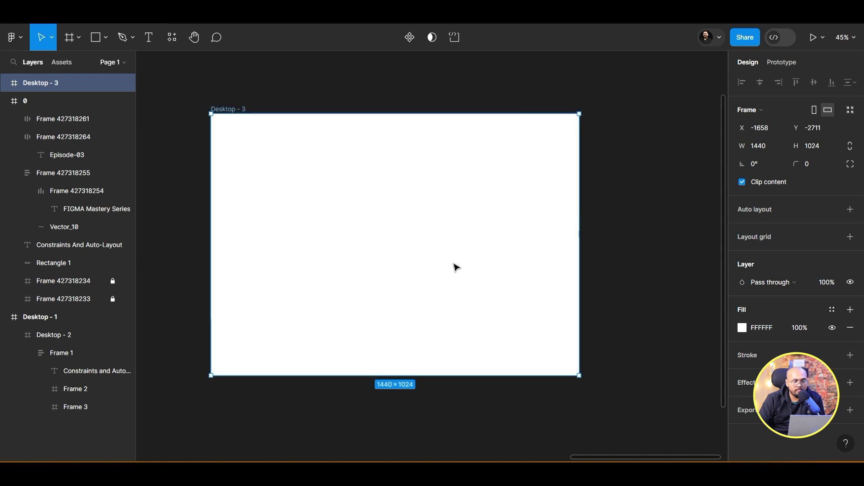
drag(450, 251, 488, 261)
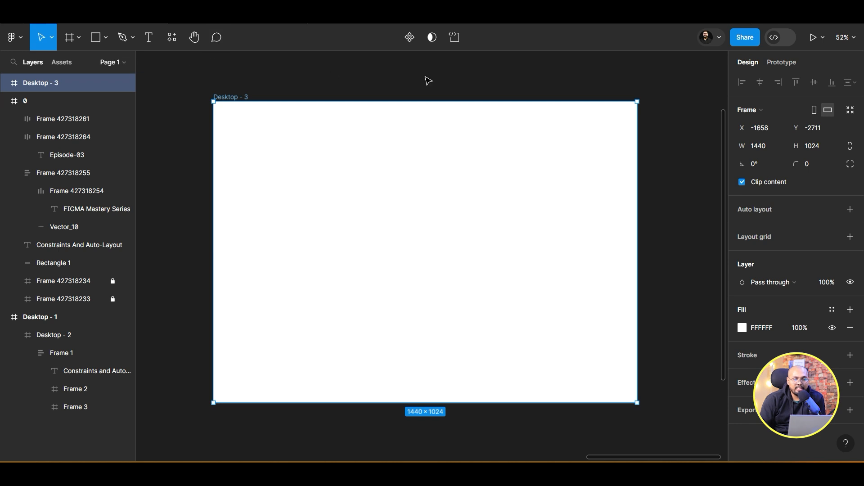
- Draw a rectangle about 310 × 98 in the frame's upper-left corner and place a copy about 99 × 98 in the upper-right corner
click(110, 40)
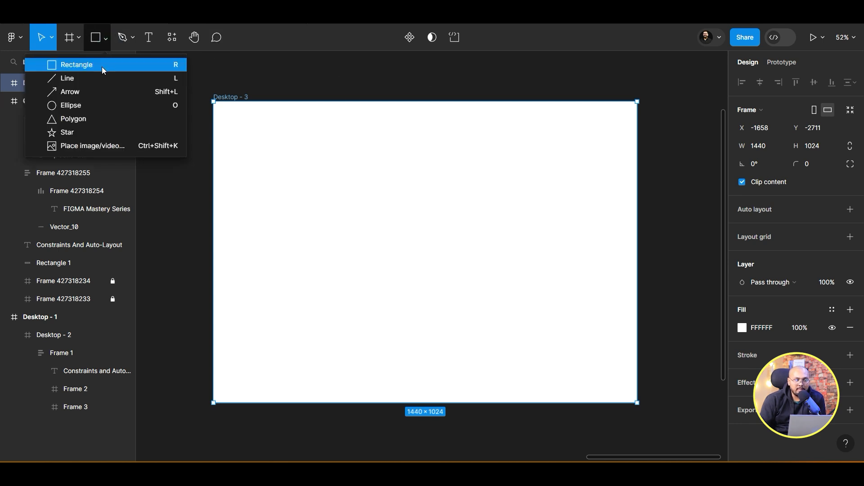
click(102, 67)
drag(234, 120, 267, 162)
drag(318, 154, 581, 117)
drag(531, 135, 594, 137)
click(652, 130)
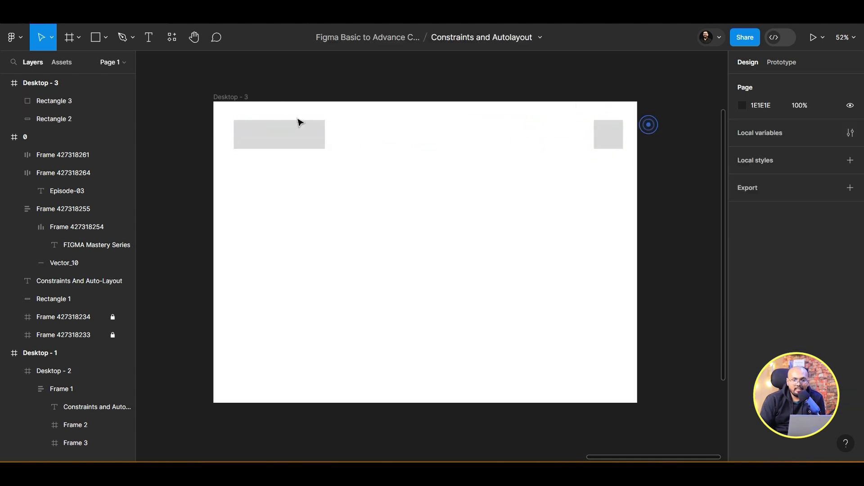
- Examine the Desktop - 3 frame and the default constraints of the two rectangles inside it
click(226, 101)
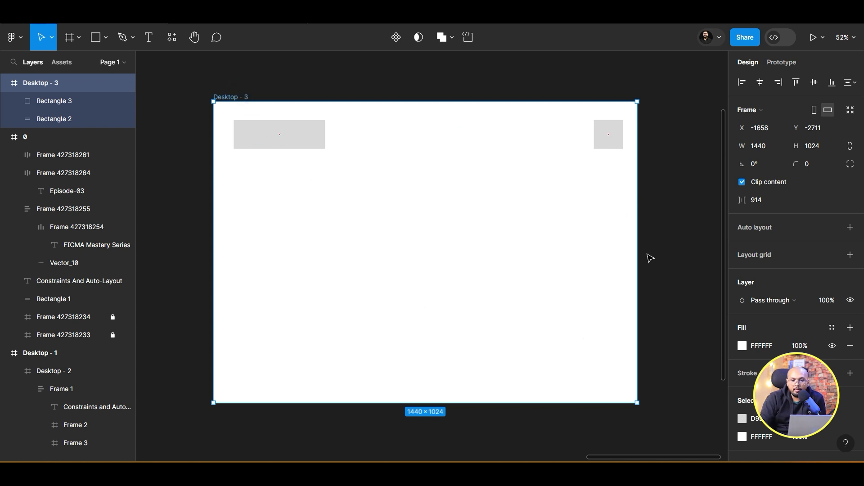
drag(641, 245, 550, 264)
scroll(619, 244, down, 2)
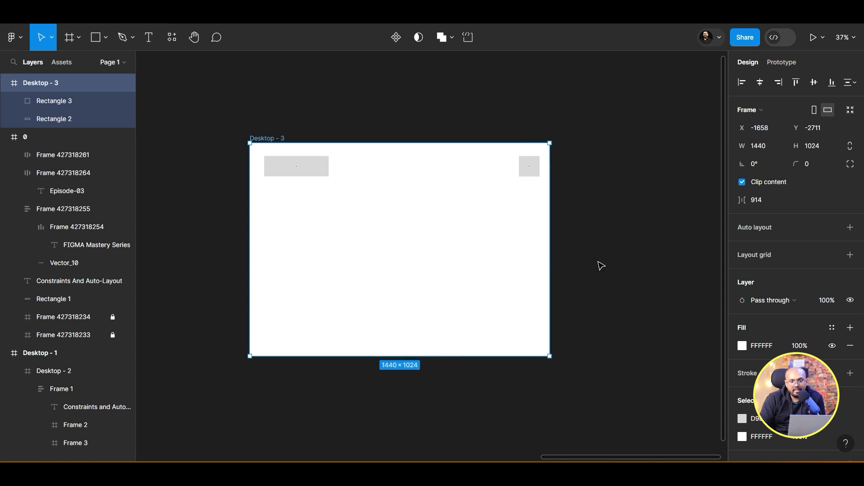
click(539, 169)
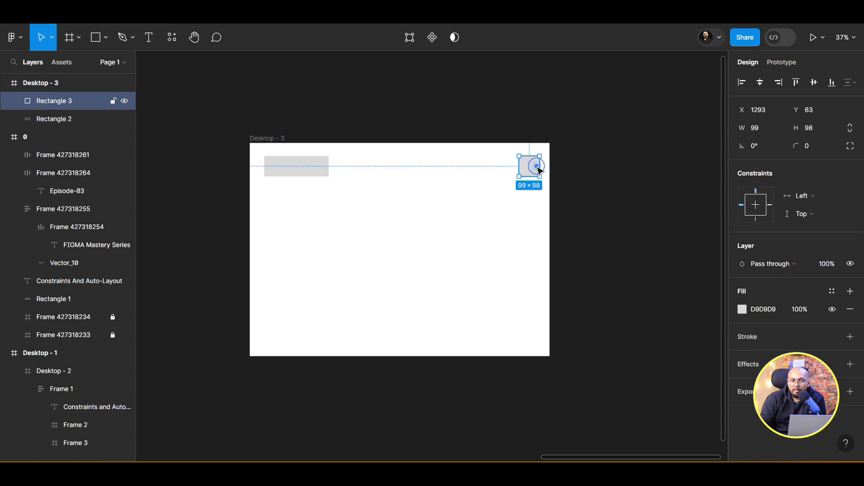
click(301, 166)
click(309, 128)
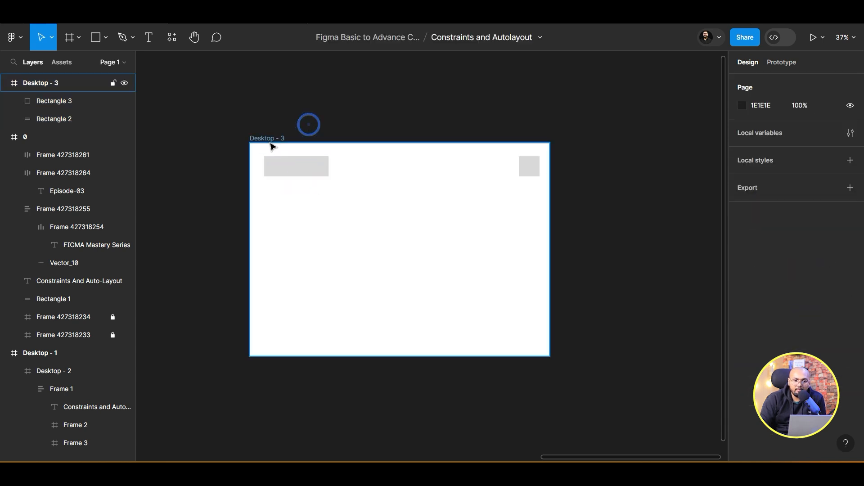
click(269, 139)
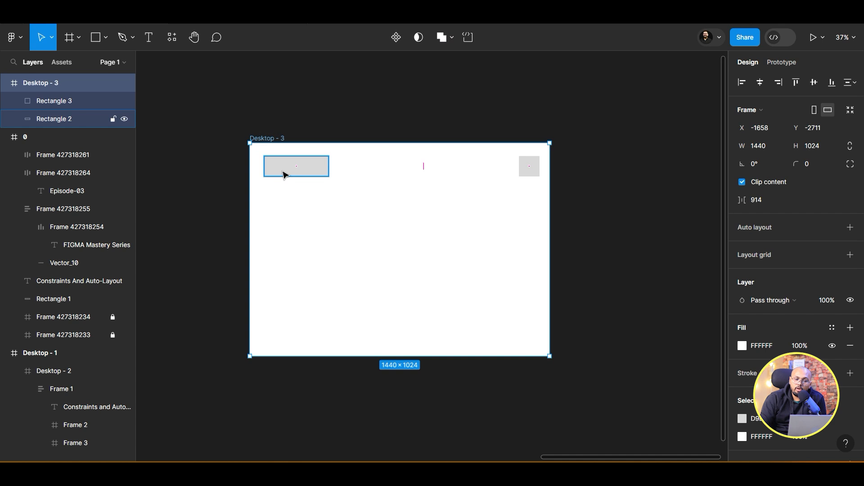
- Review the horizontal and vertical constraint options of the wide rectangle
click(284, 175)
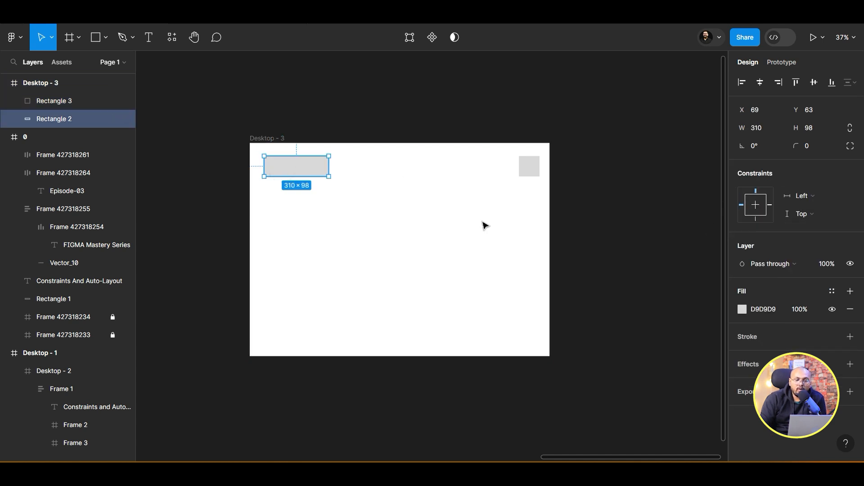
scroll(482, 225, up, 3)
drag(399, 250, 430, 255)
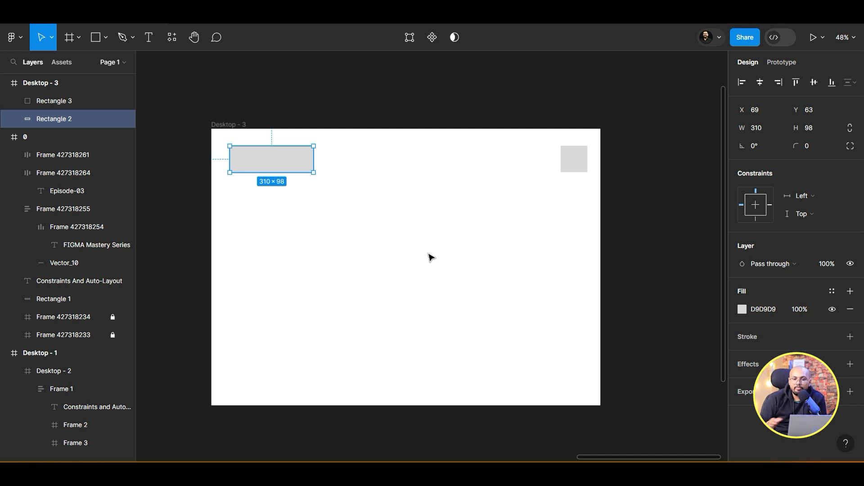
click(810, 197)
click(810, 195)
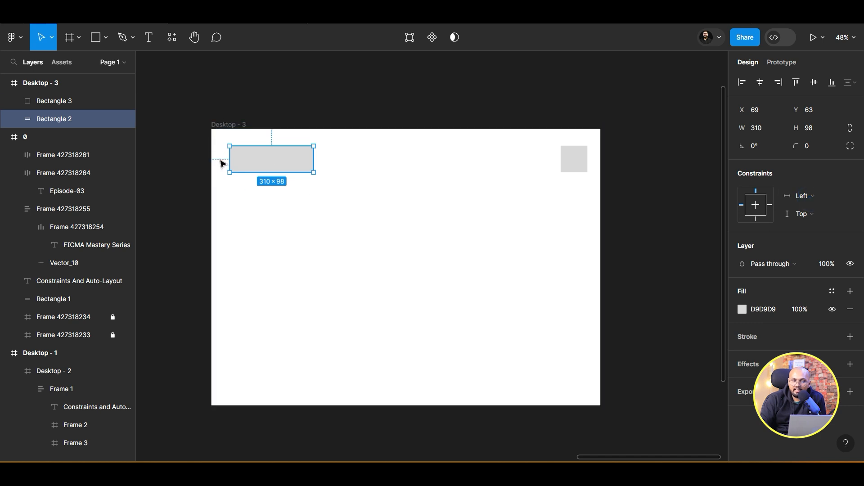
click(803, 214)
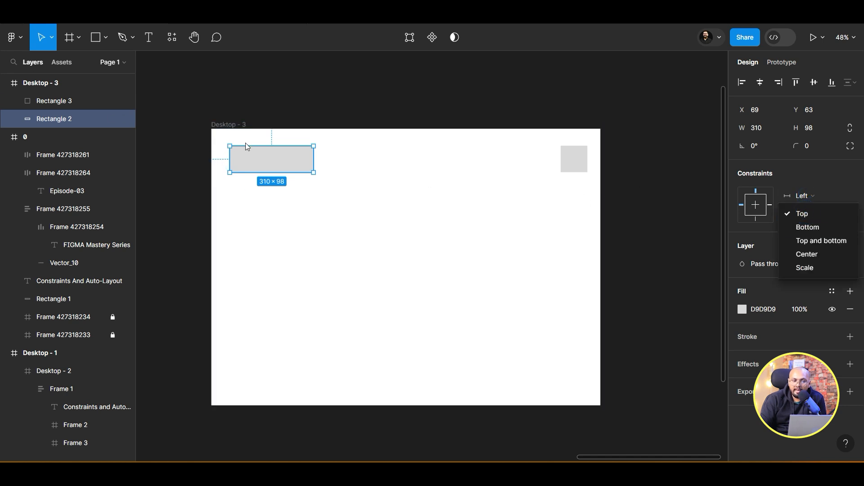
click(333, 180)
- Set the horizontal constraint of the small square in the frame's upper-right corner to Right
click(573, 159)
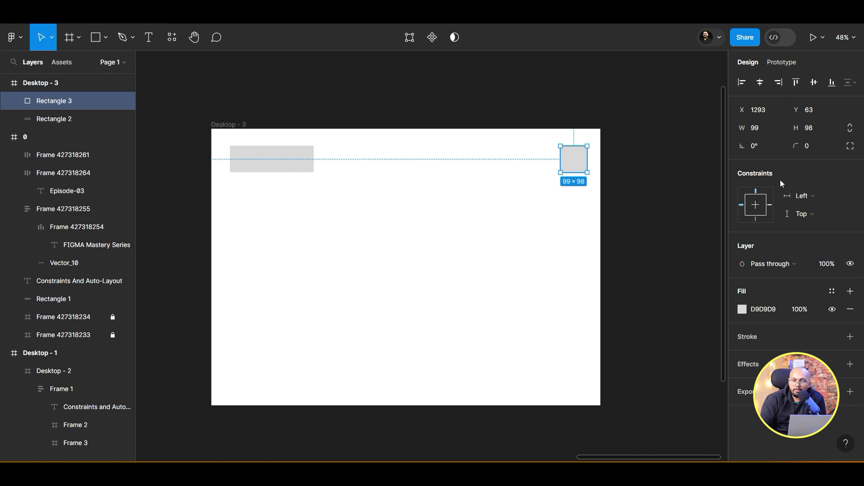
click(804, 194)
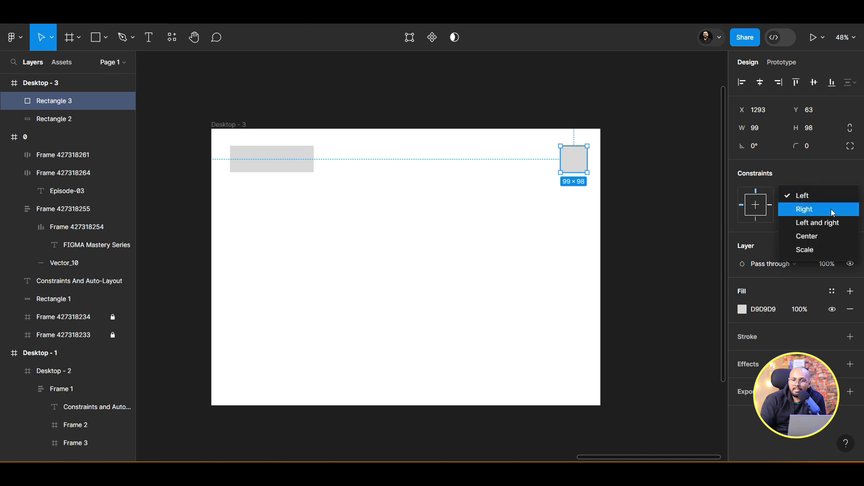
click(830, 209)
click(682, 202)
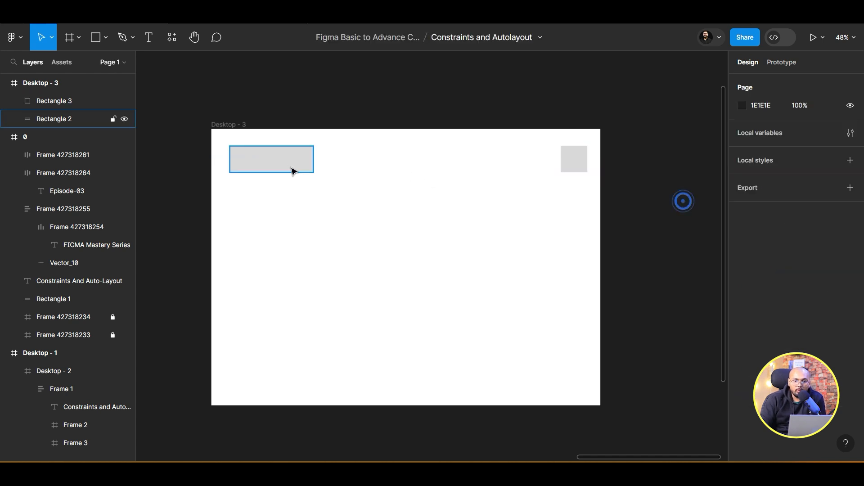
- Narrow the Desktop - 3 frame to about 1042 wide to test the square's constraint
click(236, 124)
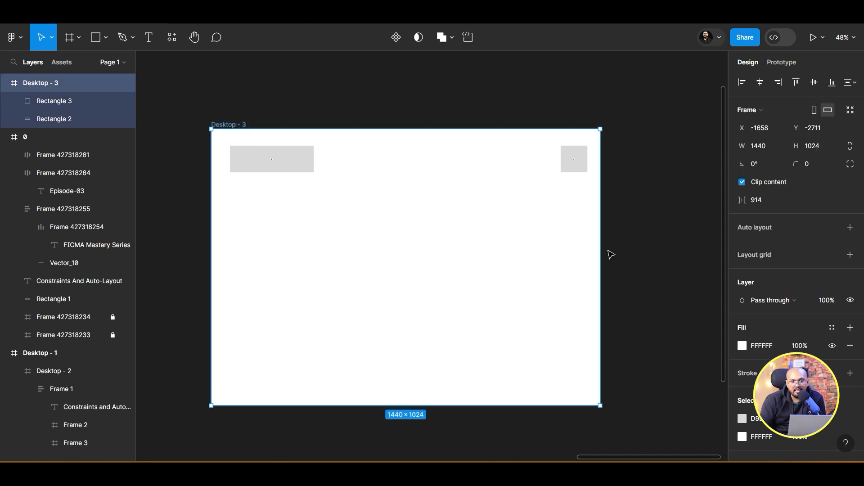
drag(601, 247, 492, 232)
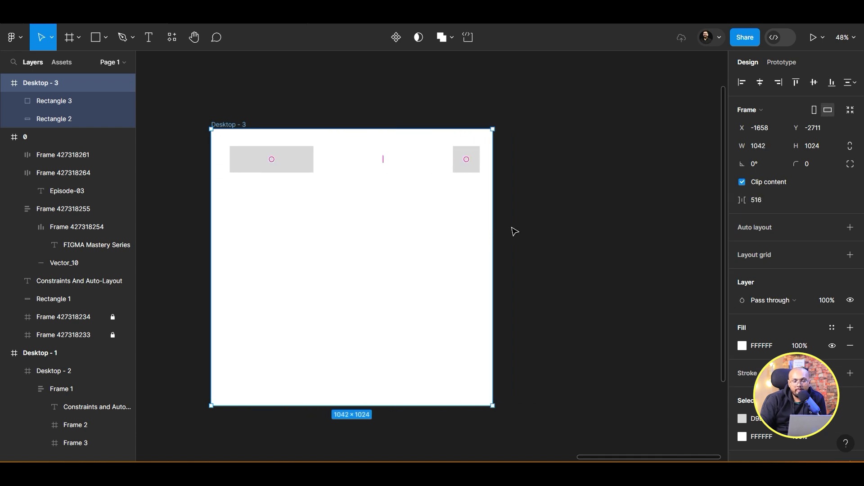
click(535, 216)
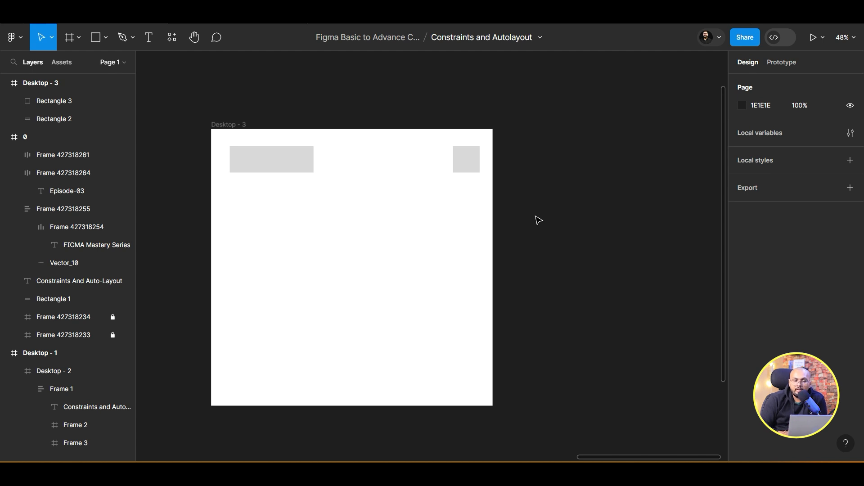
- Place a copy of the wide rectangle lower in the frame and enlarge it to about 925 × 351
click(297, 155)
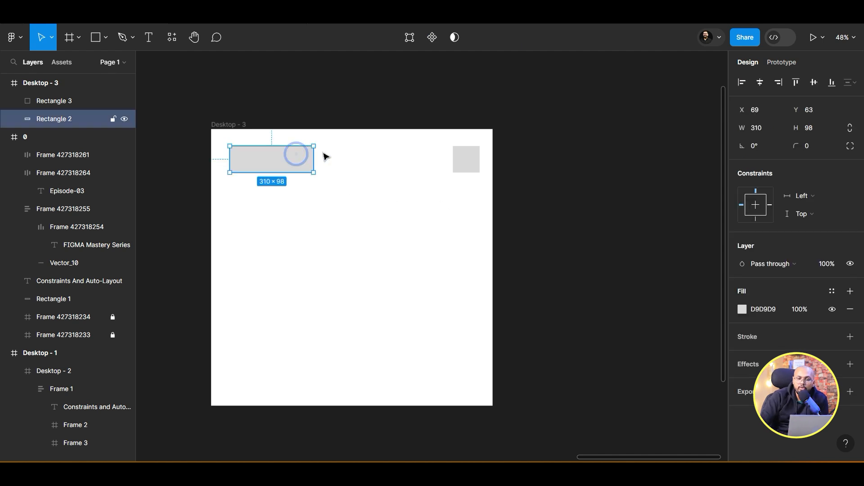
click(840, 195)
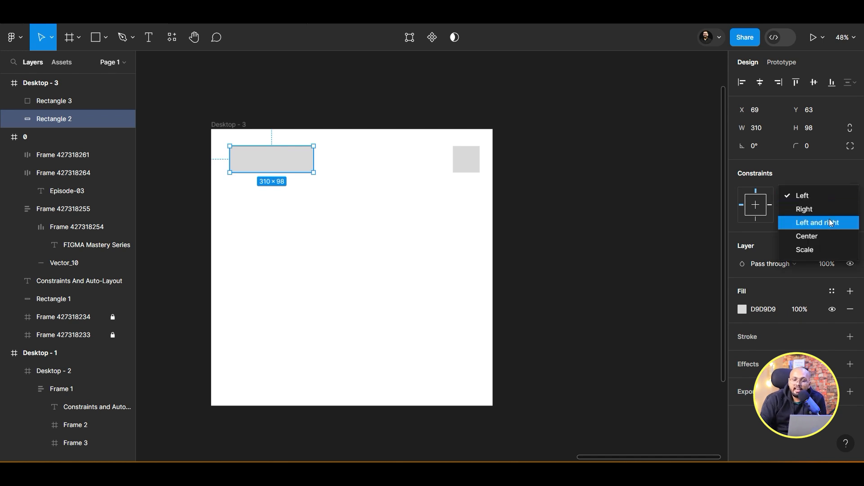
click(290, 156)
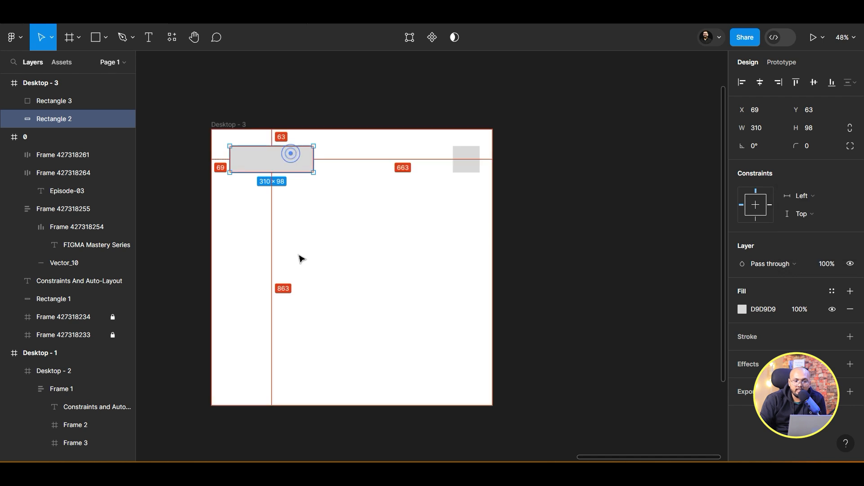
drag(286, 166, 481, 213)
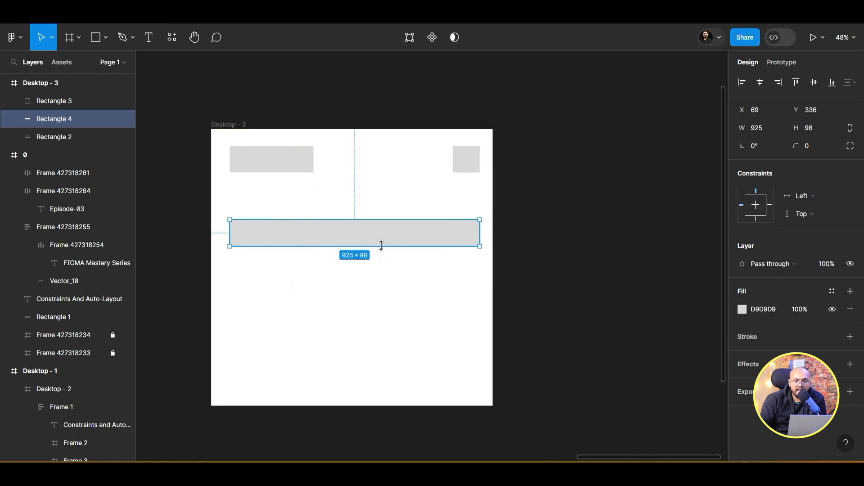
drag(381, 246, 382, 315)
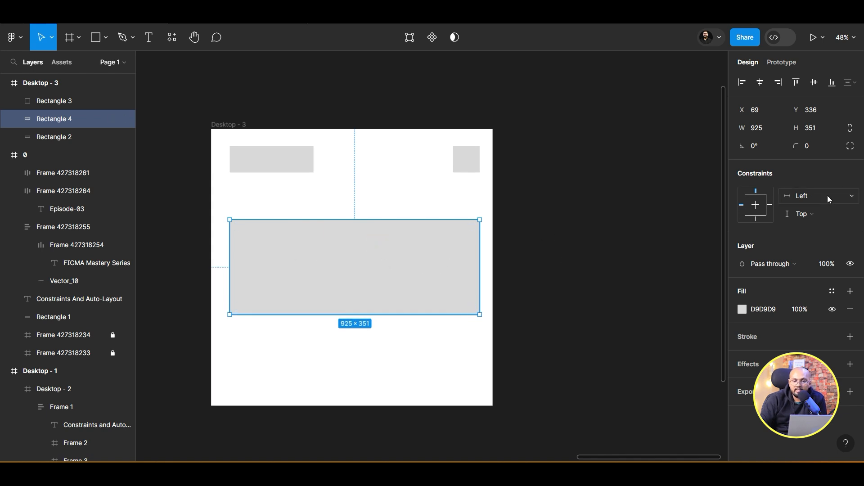
- Test the large rectangle's Left and right constraint by narrowing the frame to about 861 wide, and undo the resize
click(230, 124)
drag(514, 214, 421, 220)
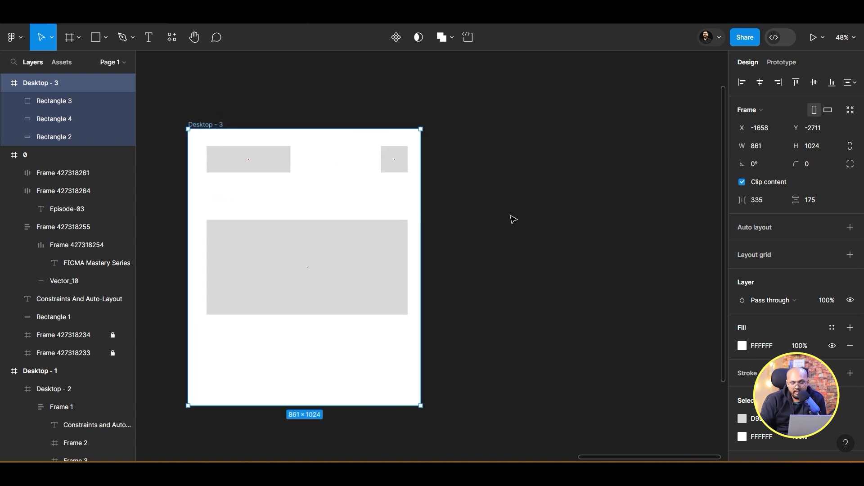
key(ctrl+z)
- Try the Center horizontal constraint on the large rectangle by widening the frame to about 1454, and undo the resize
click(396, 268)
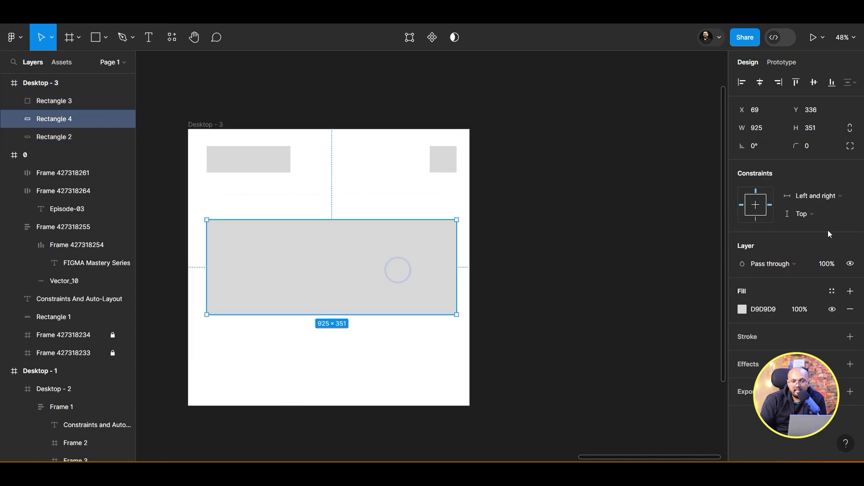
click(201, 131)
drag(478, 230, 581, 228)
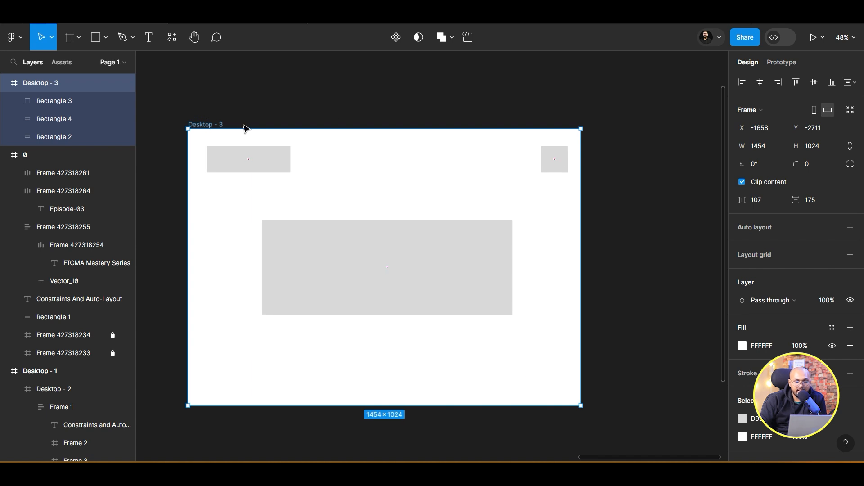
key(ctrl+z)
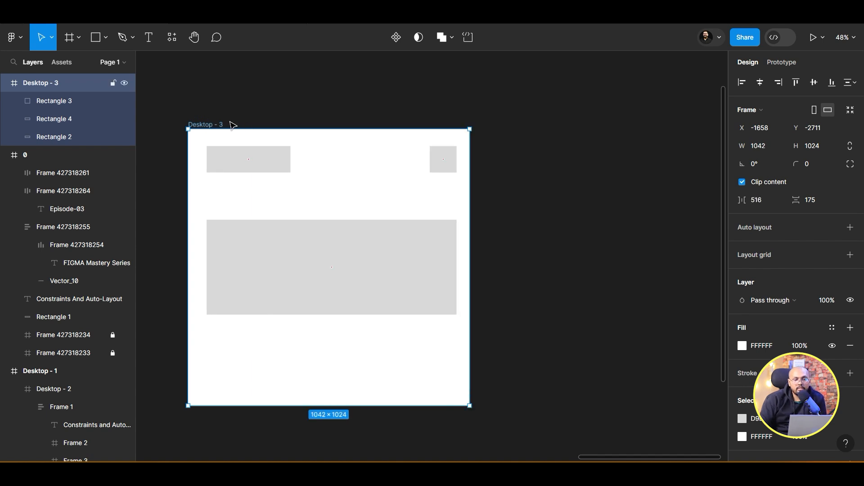
- Set the large rectangle's horizontal constraint to Scale
click(359, 267)
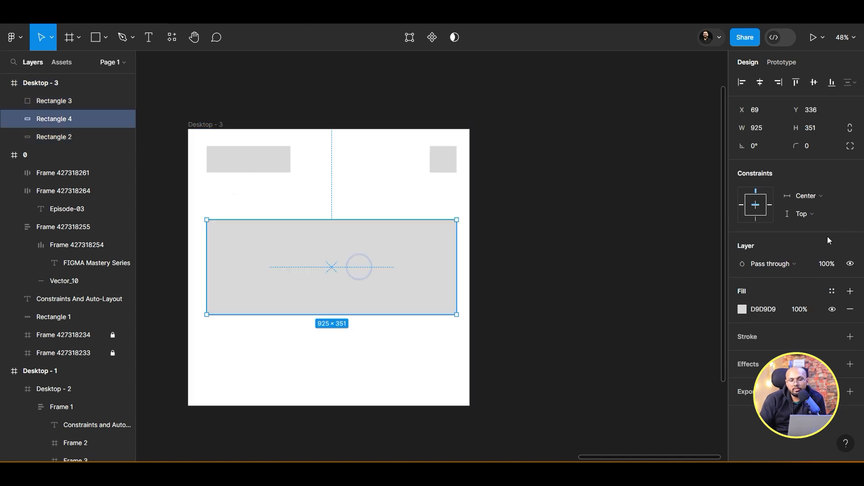
click(832, 197)
click(832, 209)
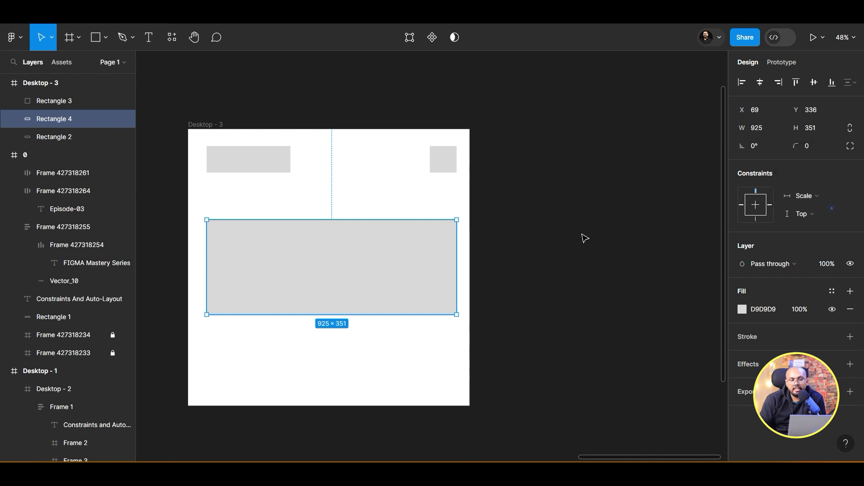
- Test the large rectangle's Scale constraint by widening the desktop frame to about 1269
click(208, 127)
mouse_move(470, 228)
mouse_down()
mouse_move(627, 232)
mouse_move(396, 257)
mouse_move(713, 221)
mouse_move(469, 231)
mouse_move(585, 229)
mouse_move(584, 265)
mouse_move(585, 236)
mouse_move(501, 239)
mouse_move(477, 235)
mouse_move(546, 234)
mouse_move(432, 228)
mouse_move(486, 226)
mouse_up()
scroll(613, 226, down, 3)
scroll(485, 226, up, 5)
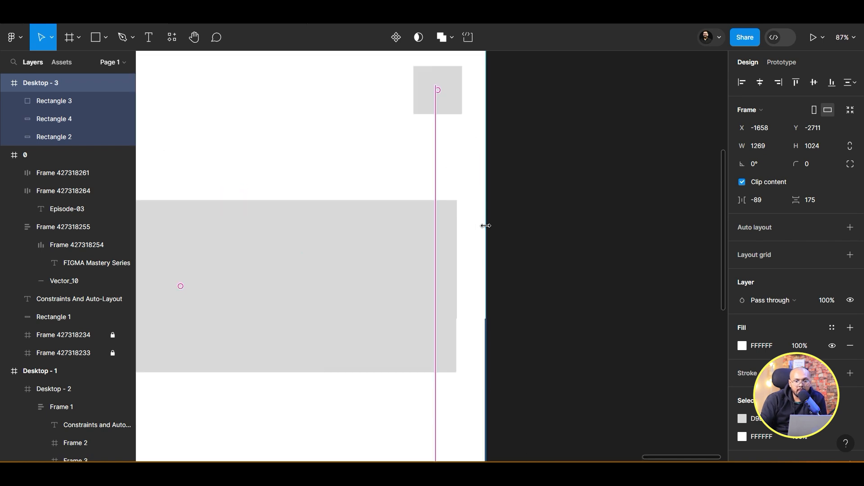
scroll(630, 229, down, 3)
- Set the large rectangle's horizontal constraint to Left and right
click(255, 251)
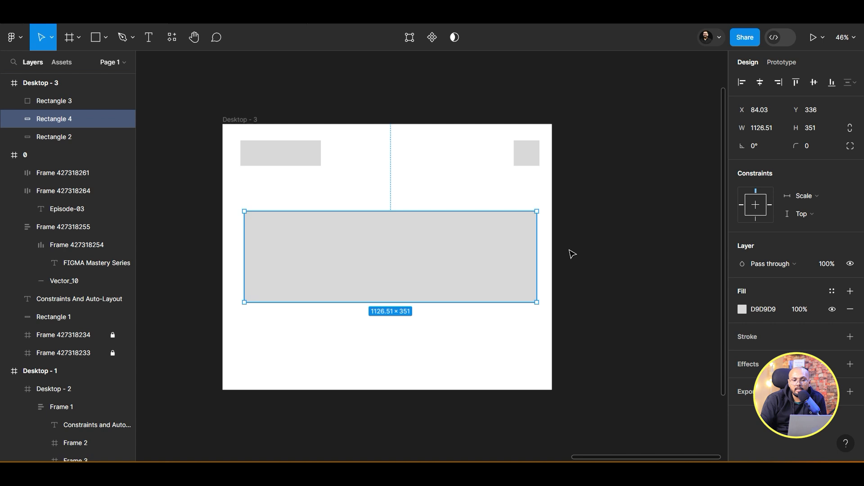
click(839, 196)
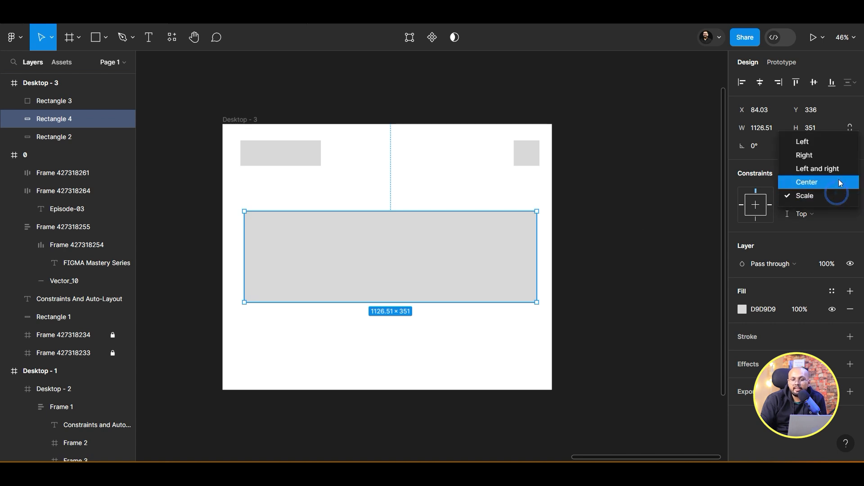
click(841, 167)
click(617, 238)
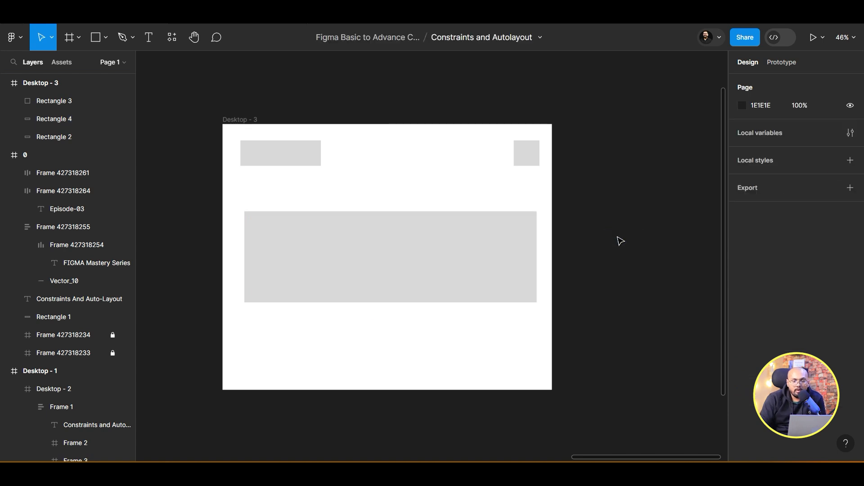
- Test the Left and right constraint by resizing the desktop frame to about 1543 wide and slightly shorter
scroll(619, 239, down, 1)
click(469, 253)
key(Escape)
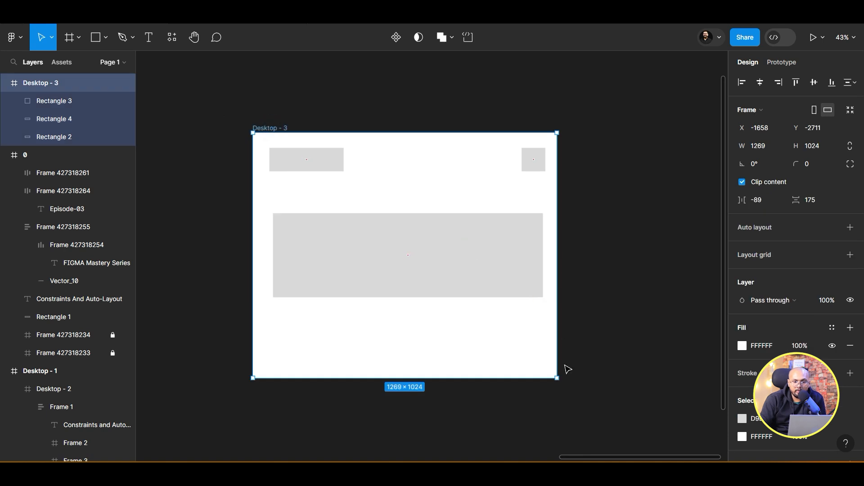
drag(553, 379, 581, 359)
- Set the large rectangle's vertical constraint to Top and bottom
click(478, 232)
click(827, 211)
click(826, 238)
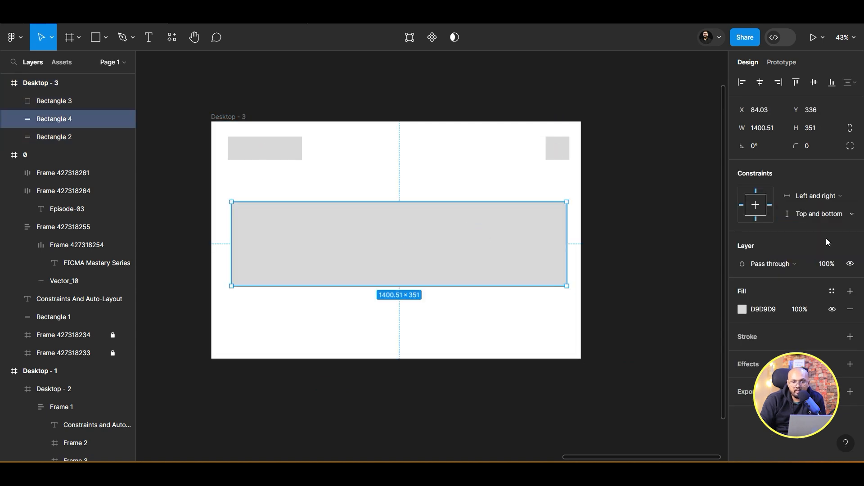
- Test the combined constraints by enlarging the desktop frame to about 1710 × 1222
click(235, 118)
drag(572, 358, 573, 382)
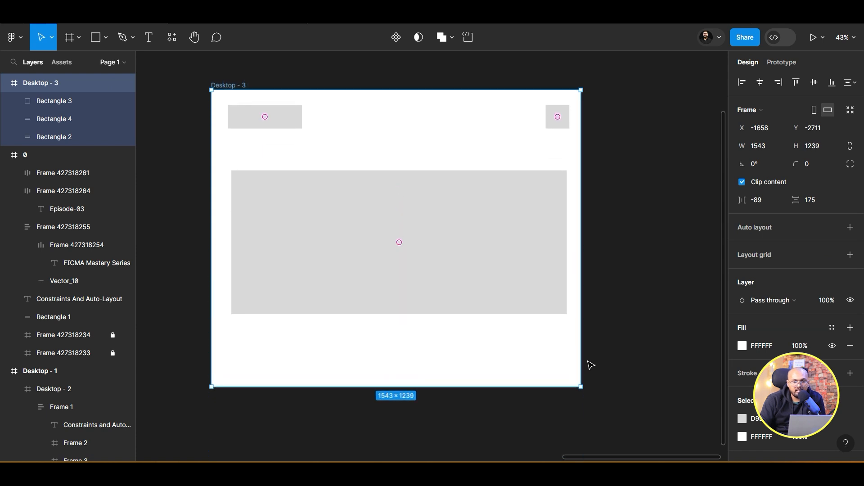
drag(582, 312, 540, 284)
scroll(590, 284, down, 5)
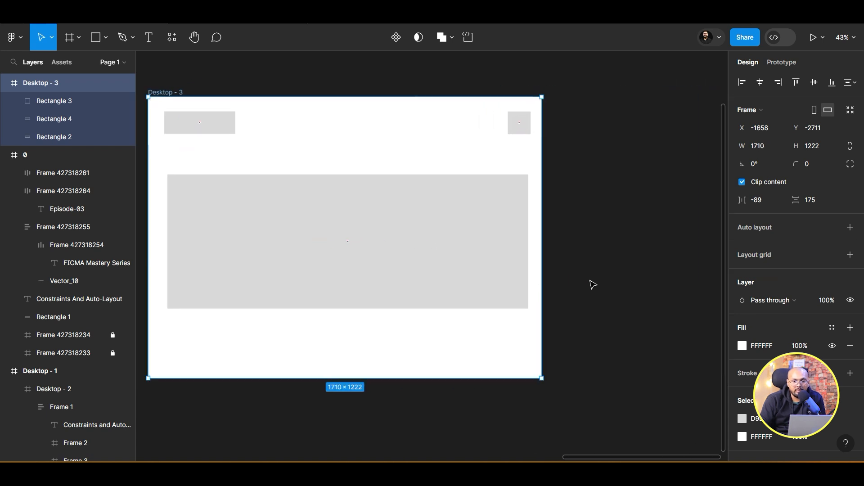
scroll(589, 283, up, 5)
scroll(592, 285, down, 3)
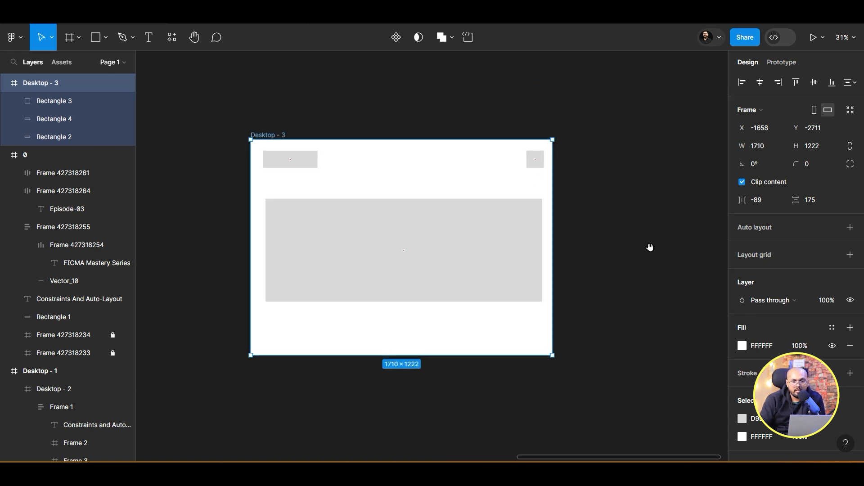
drag(648, 247, 538, 234)
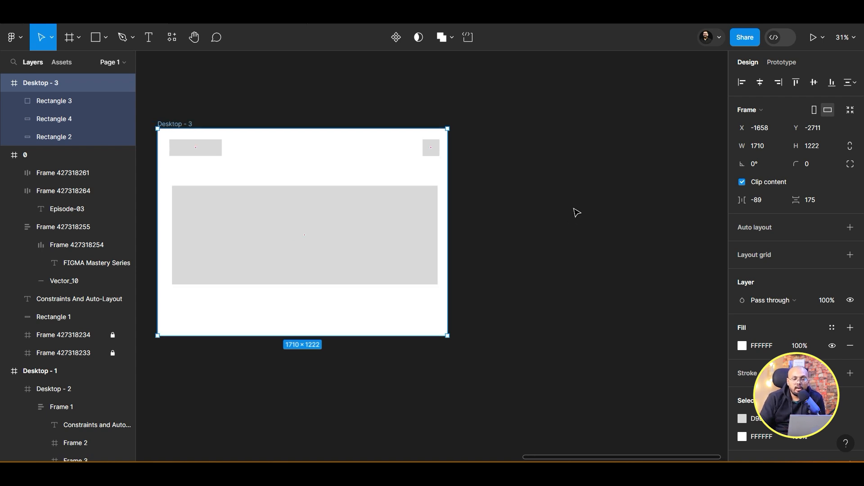
scroll(585, 238, down, 3)
drag(596, 263, 509, 210)
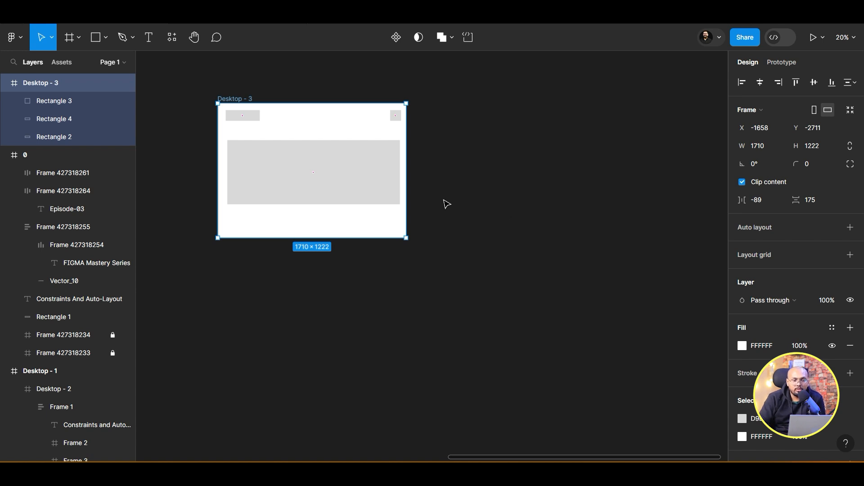
scroll(444, 202, up, 3)
drag(494, 177, 567, 237)
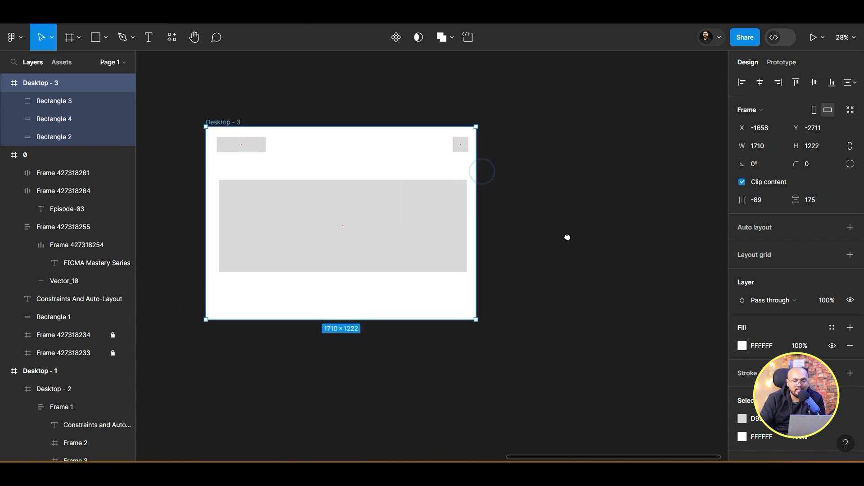
drag(694, 235, 656, 232)
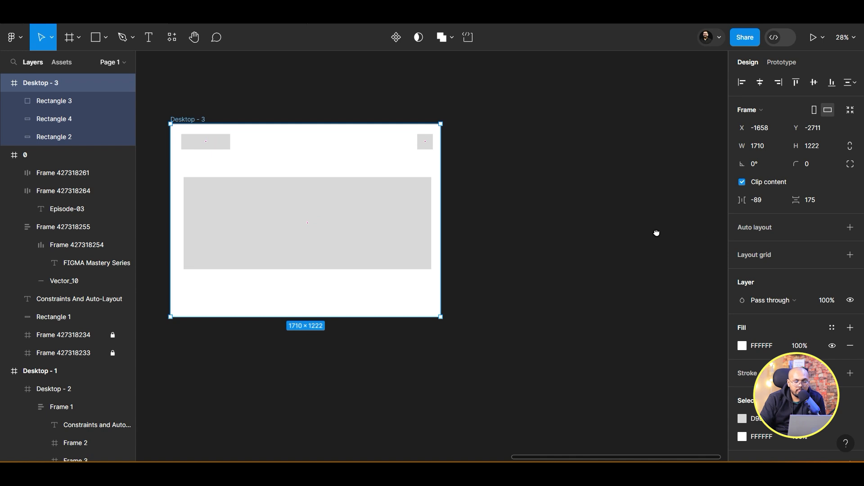
- Delete all three rectangles from the desktop frame
click(346, 211)
key(Delete)
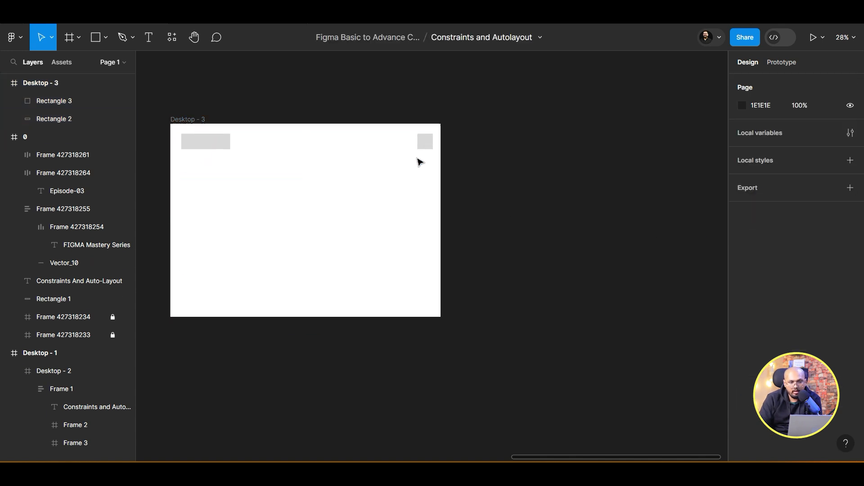
click(425, 141)
click(219, 145)
key(Delete)
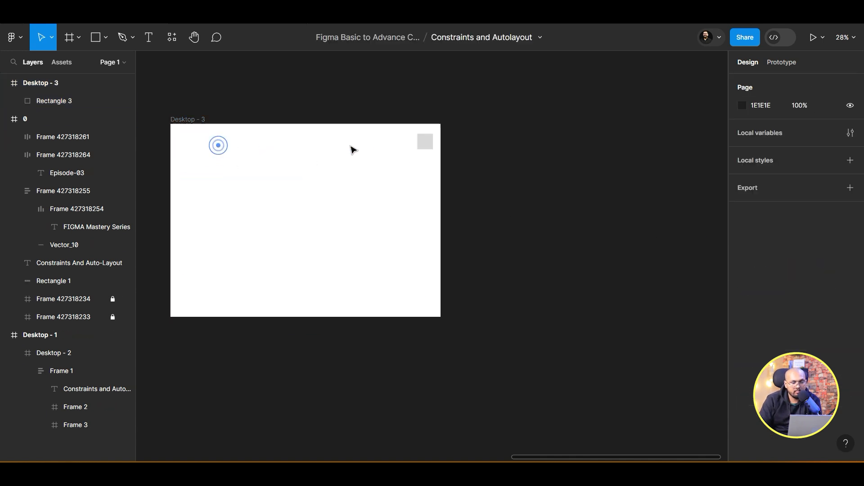
click(428, 141)
key(Delete)
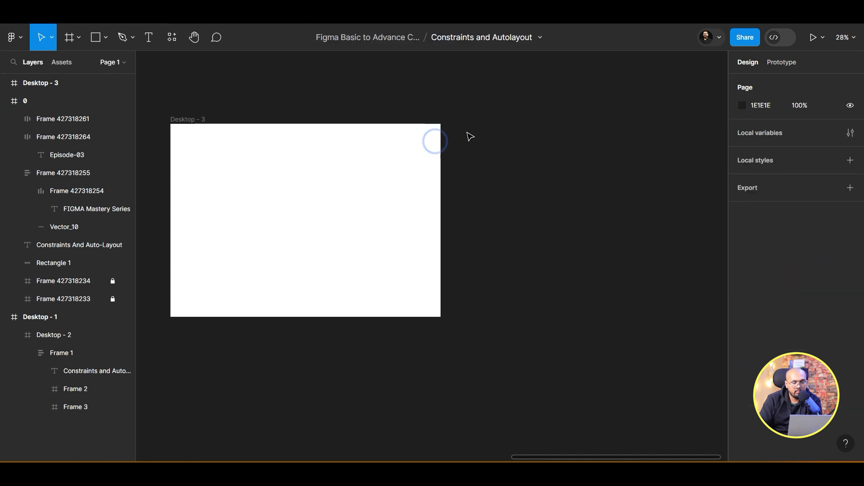
- Draw a nested frame about 1036 × 591 inside the desktop frame and move it to about X 337, Y 301
click(106, 39)
click(97, 66)
click(79, 39)
click(75, 65)
drag(200, 168, 405, 265)
drag(404, 228, 469, 215)
scroll(479, 213, up, 3)
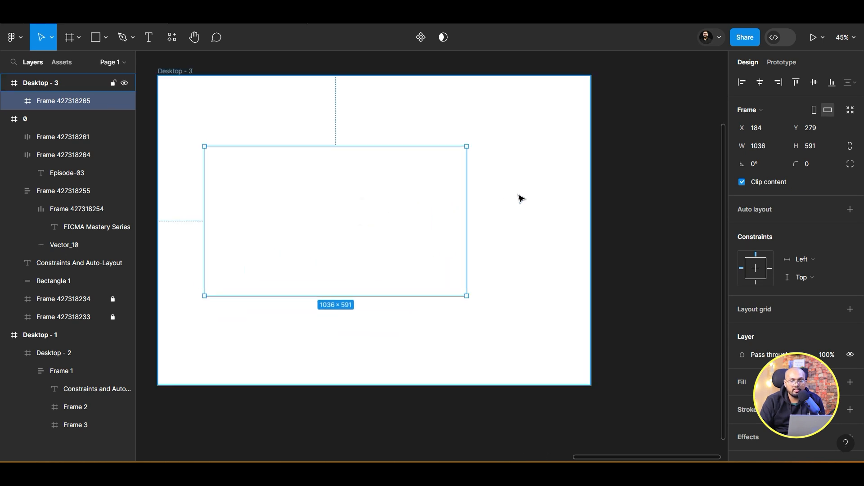
drag(550, 194, 509, 248)
drag(277, 241, 316, 250)
- Add a fill to the nested frame and set its color to red FF0000
scroll(520, 241, down, 5)
click(850, 382)
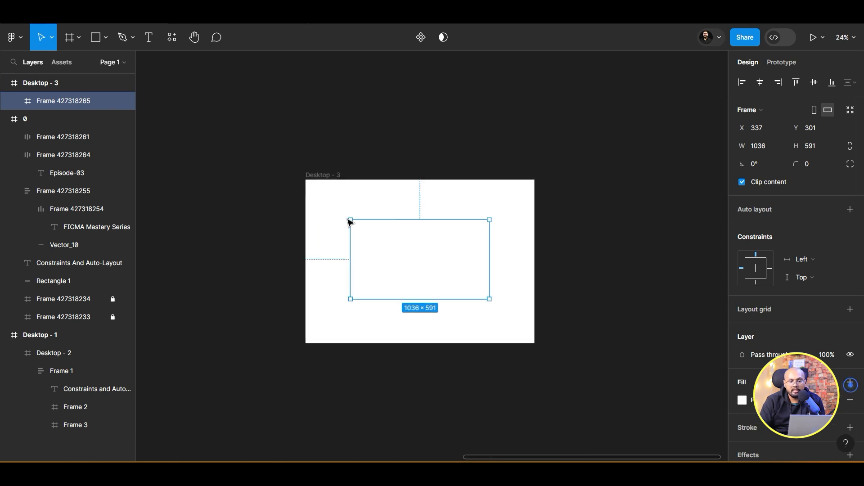
click(743, 401)
text(FF0000)
key(Return)
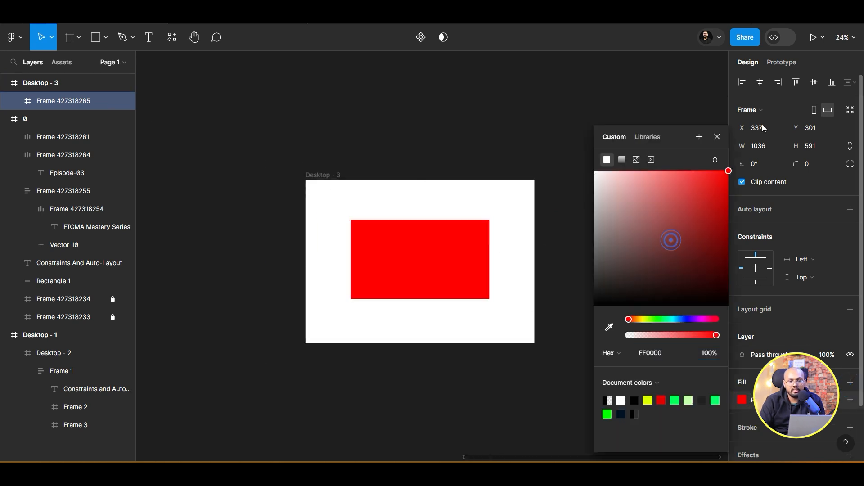
- Add the text "Constaints and Auto-layout" near the red frame's upper-left corner, placed at about X 111, Y 105
scroll(309, 342, up, 3)
scroll(385, 312, right, 5)
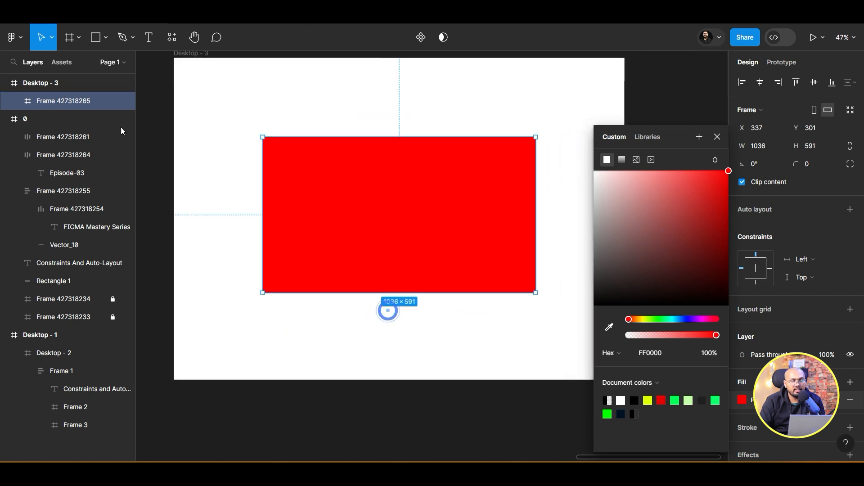
click(148, 37)
click(294, 170)
text(Constaints and Auto-lay)
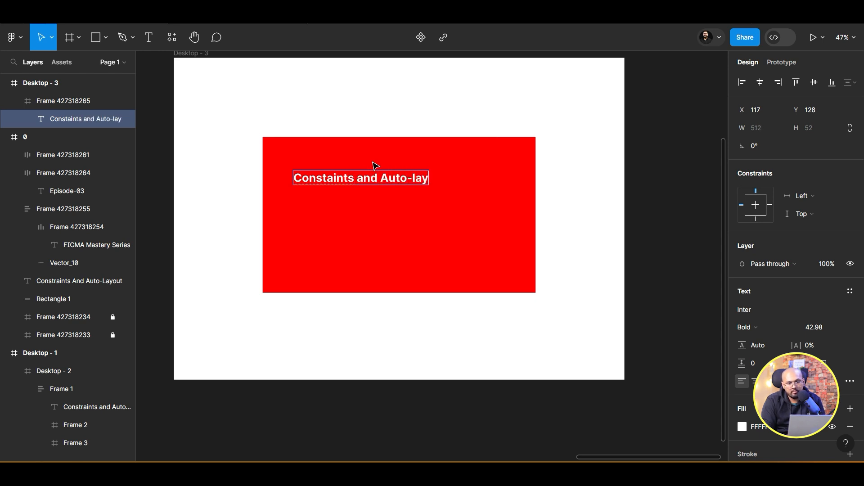
key(Escape)
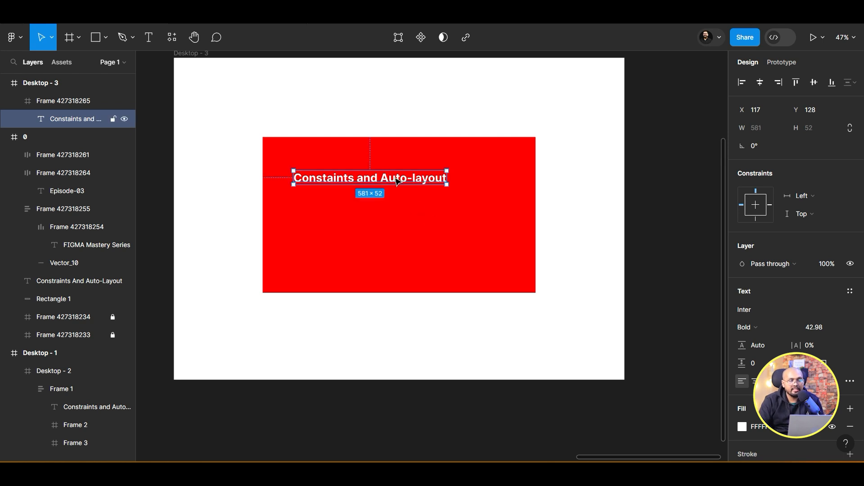
drag(397, 181, 393, 175)
- Draw a rectangle about 828 × 98 below the heading and place a copy beneath it with a gap of about 66
click(100, 41)
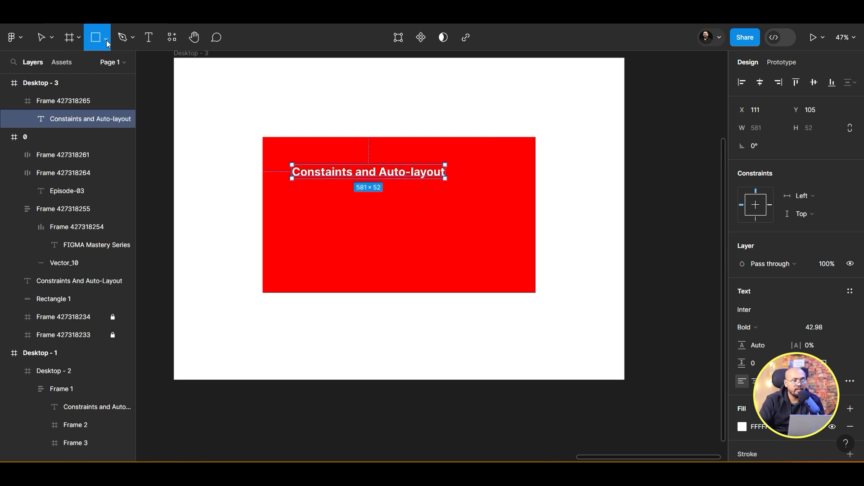
click(106, 40)
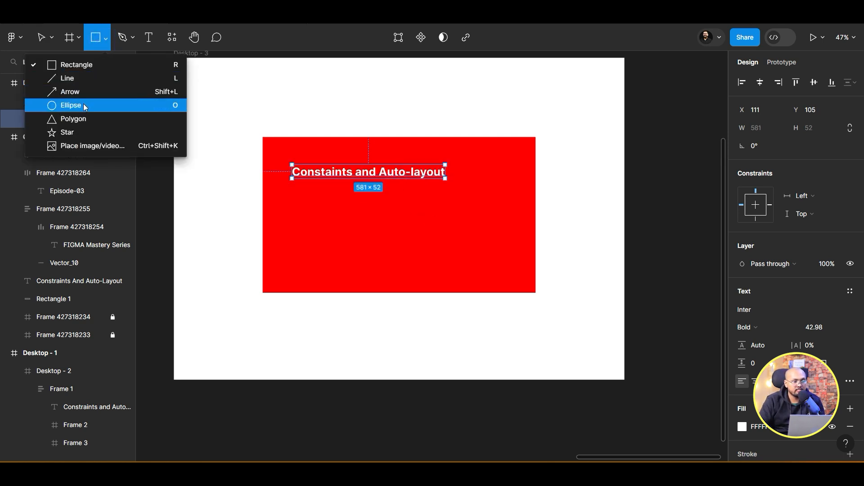
click(84, 65)
drag(289, 201, 507, 228)
drag(446, 221, 425, 261)
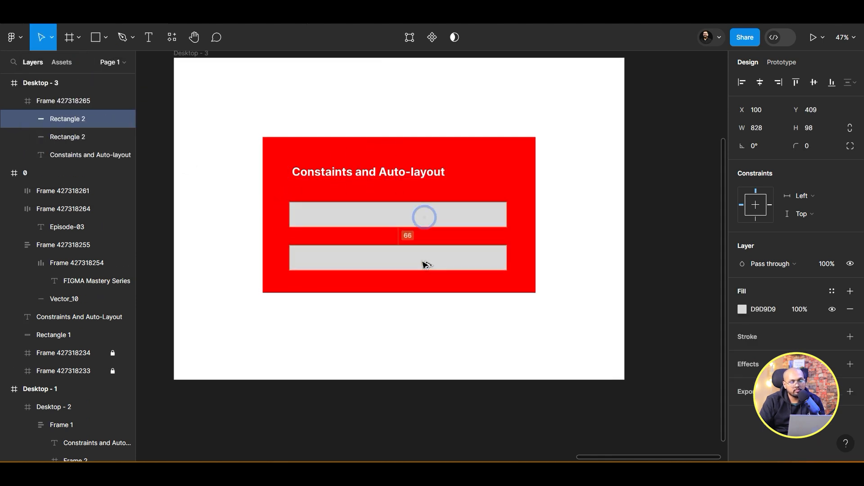
- Add auto layout to the red frame
click(486, 151)
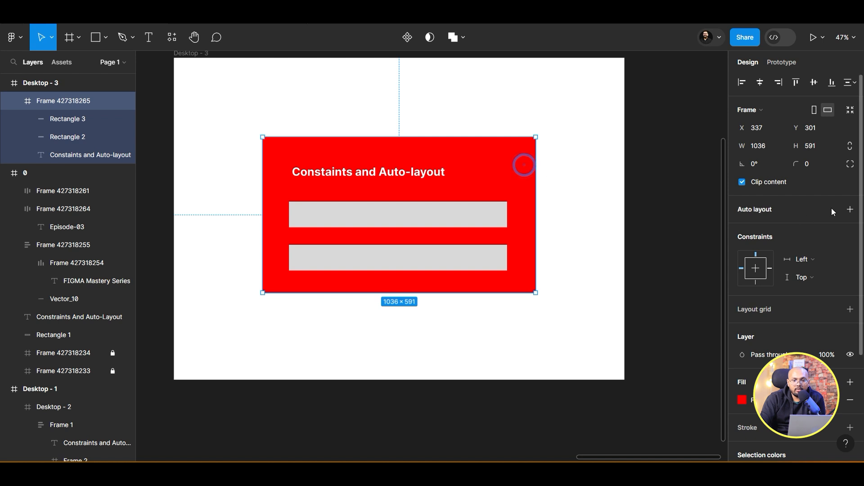
click(849, 210)
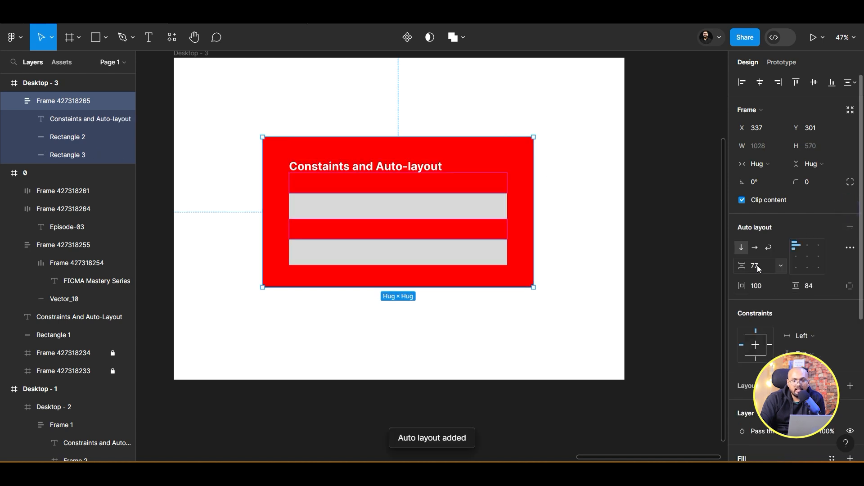
- Try Auto spacing between the red frame's items by stretching its height to about 642, and undo both changes
click(779, 267)
click(777, 277)
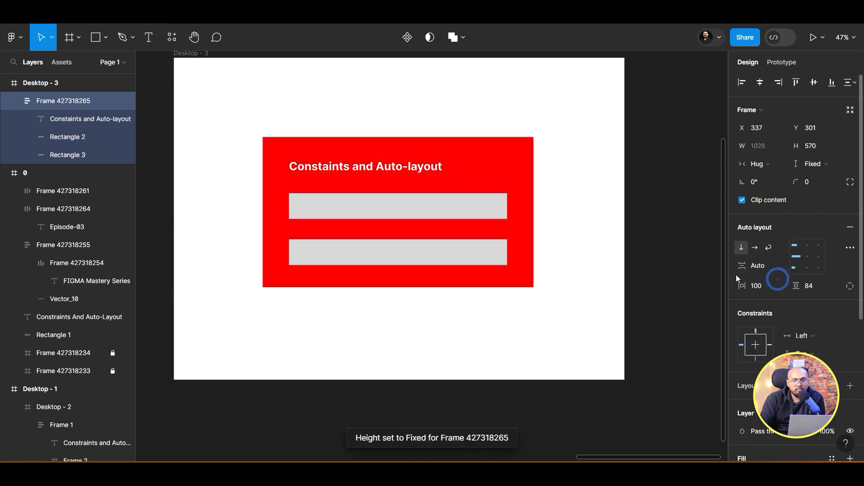
drag(435, 290, 429, 307)
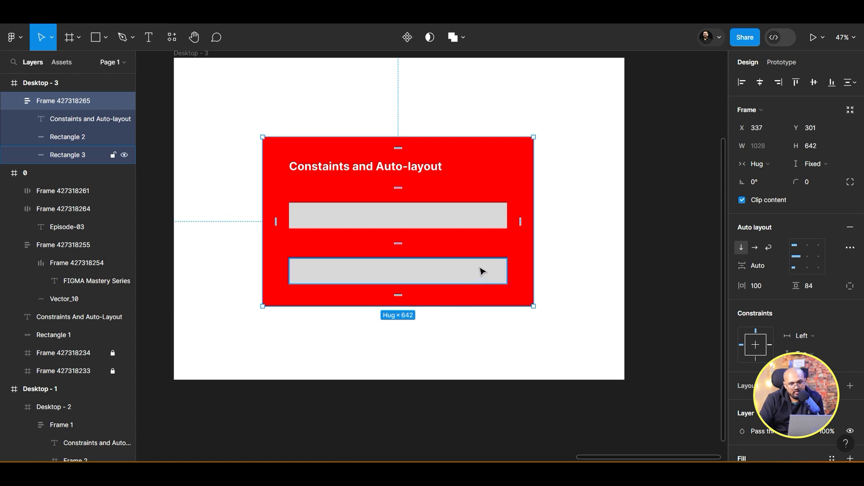
key(ctrl+z)
key(ctrl+z)
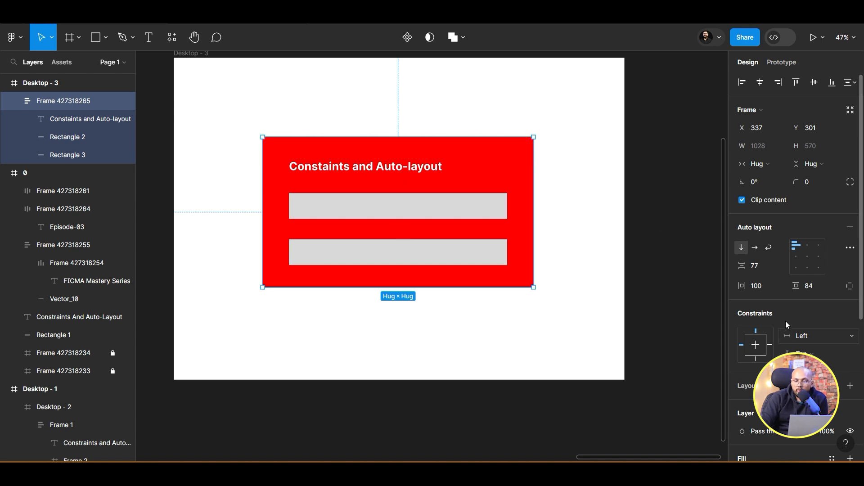
click(768, 290)
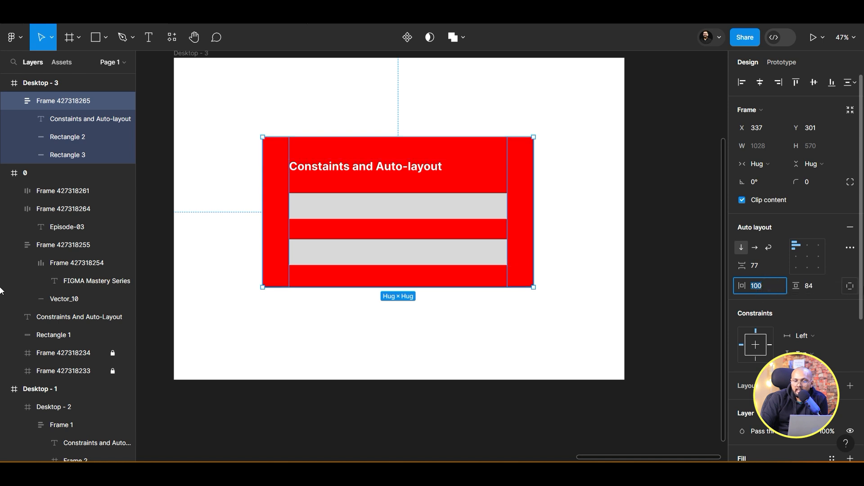
click(851, 287)
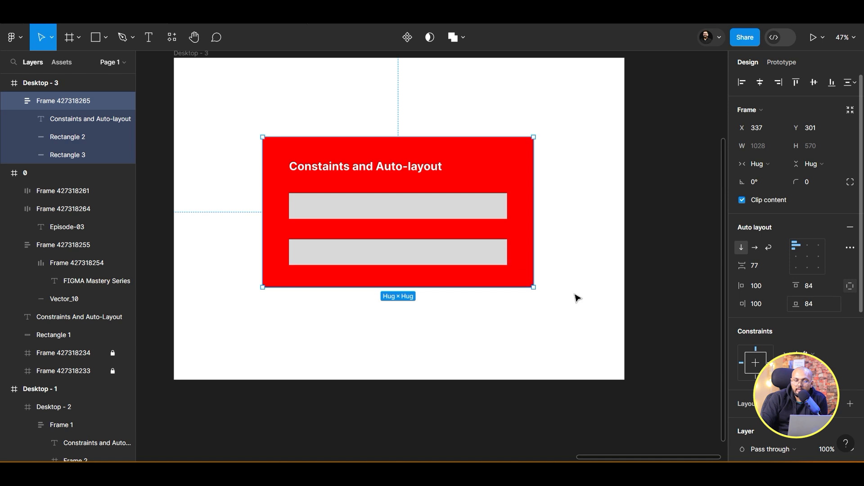
click(850, 286)
- Set the red frame's horizontal padding to 84
click(777, 287)
key(BackSpace)
key(BackSpace)
key(BackSpace)
text(84)
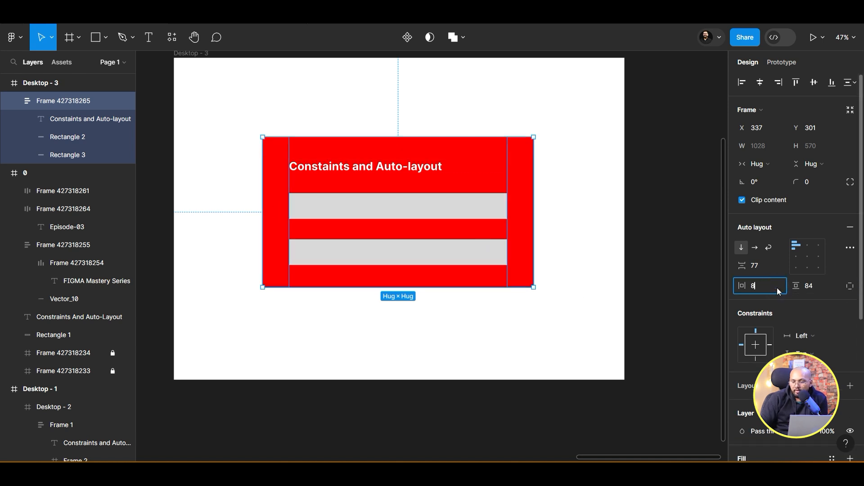
key(Return)
- Move the red frame up to about X 357, Y 199 and align it to the desktop frame's horizontal center
click(501, 304)
drag(460, 185, 466, 162)
scroll(530, 287, down, 2)
drag(553, 285, 498, 299)
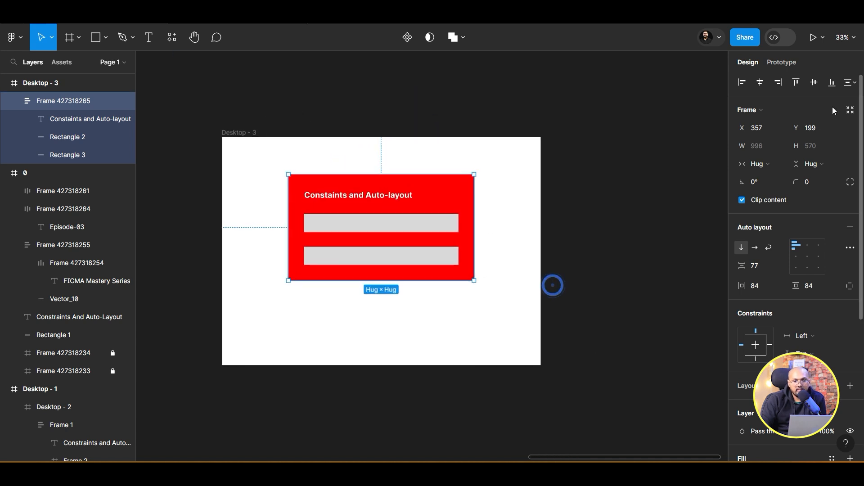
click(767, 83)
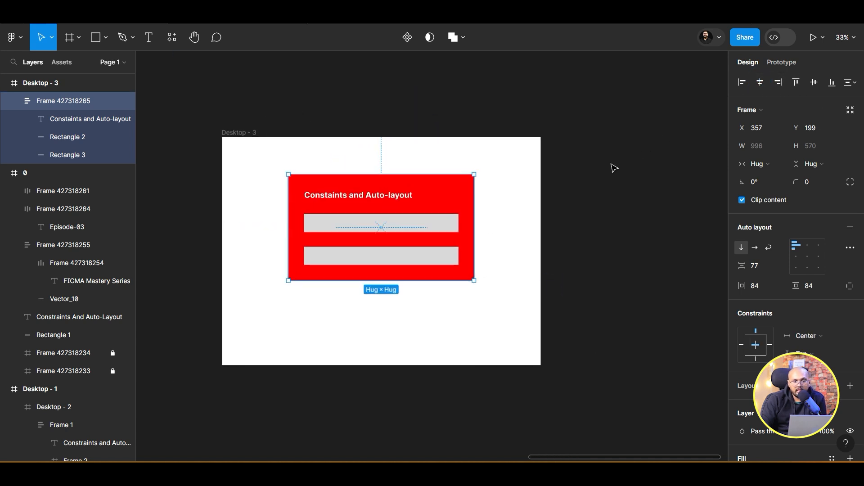
- Undo the red frame's horizontal center constraint and stretch the Desktop - 3 frame wider to test the left constraint
key(ctrl+z)
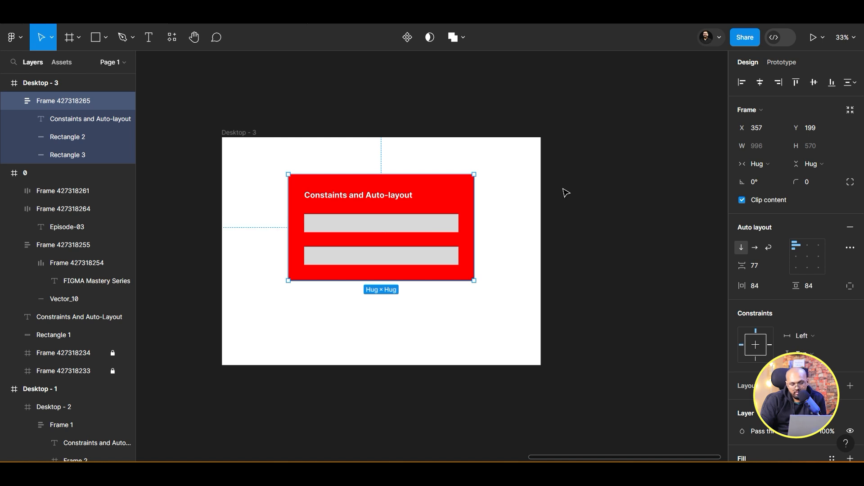
click(227, 133)
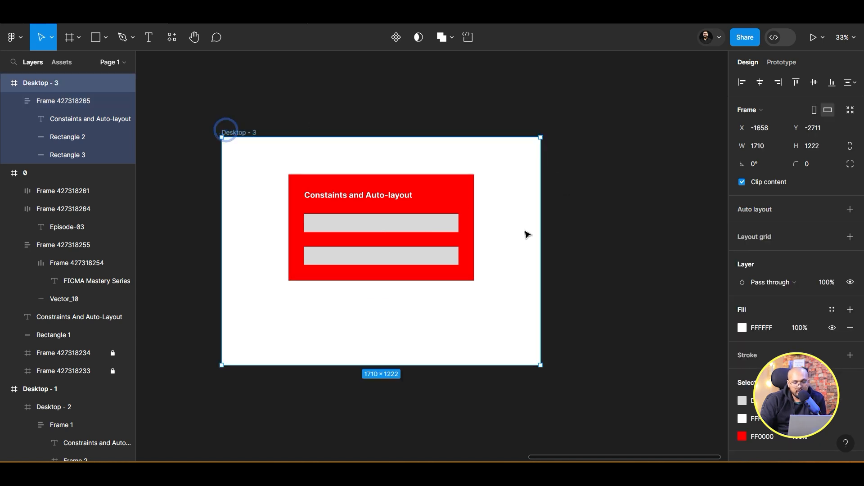
drag(541, 238, 563, 271)
drag(504, 363, 535, 356)
key(ctrl+z)
- Move the red frame to X 491, Y 326 in the desktop frame and set its horizontal and vertical constraints to Center
drag(413, 174, 433, 201)
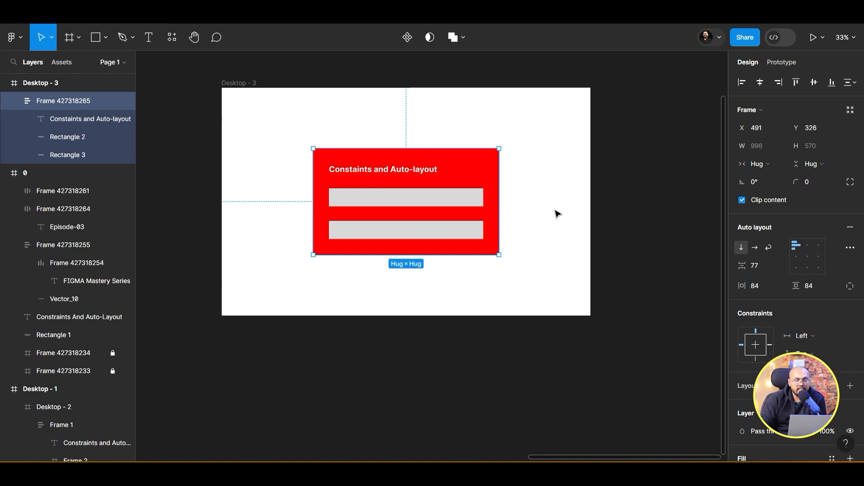
click(811, 333)
click(808, 376)
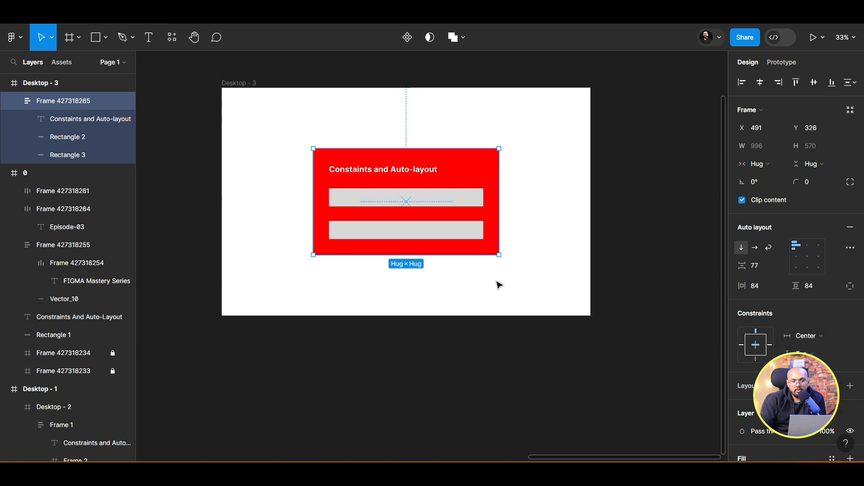
click(804, 353)
click(806, 396)
click(668, 213)
- Resize the Desktop - 3 frame wider and taller to test the red frame's Center constraints
drag(668, 214, 638, 258)
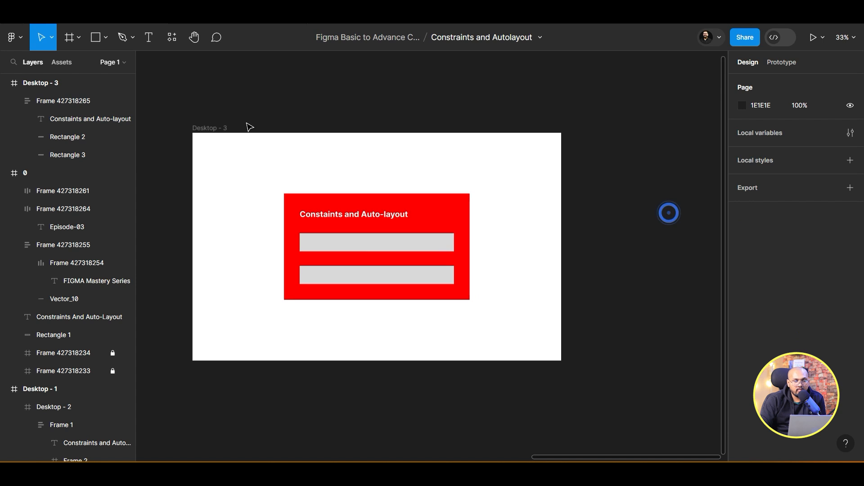
click(216, 126)
mouse_move(563, 243)
mouse_down()
mouse_move(613, 243)
mouse_move(453, 243)
mouse_move(687, 239)
mouse_move(461, 238)
mouse_move(554, 234)
mouse_up()
scroll(611, 243, down, 3)
drag(463, 316, 497, 331)
click(561, 276)
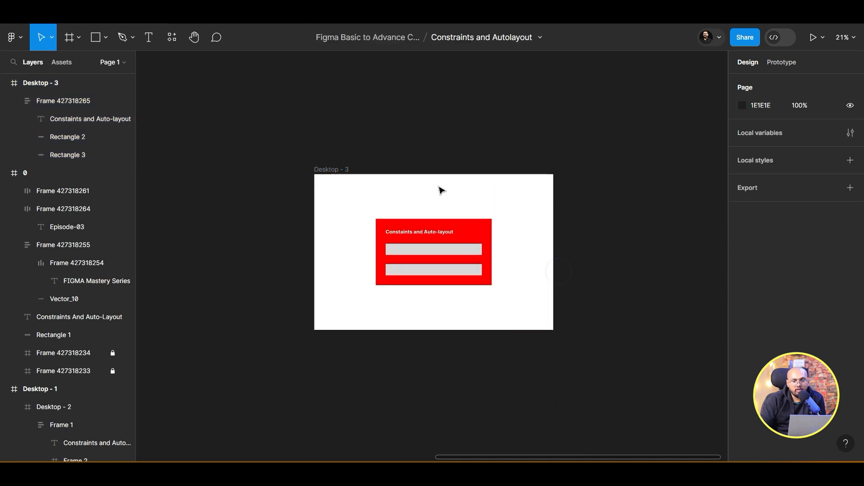
- Try stretching the red frame's width to about 1122 and reset it to hug its contents
scroll(454, 231, up, 3)
click(515, 233)
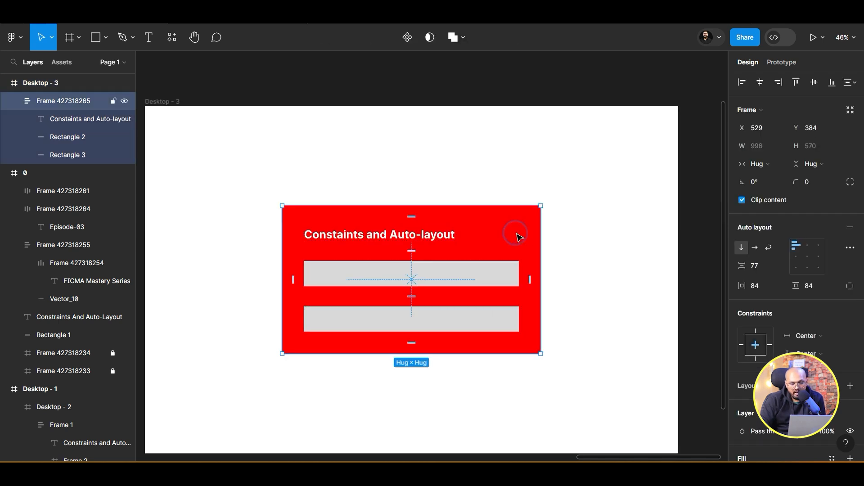
drag(541, 247, 566, 252)
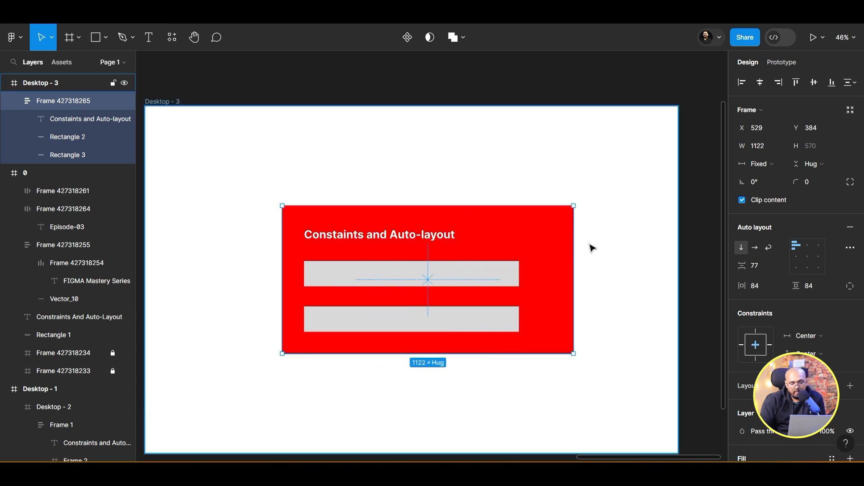
double_click(573, 250)
- Set both the width and height of the upper gray rectangle in the red frame to Fill container
click(497, 266)
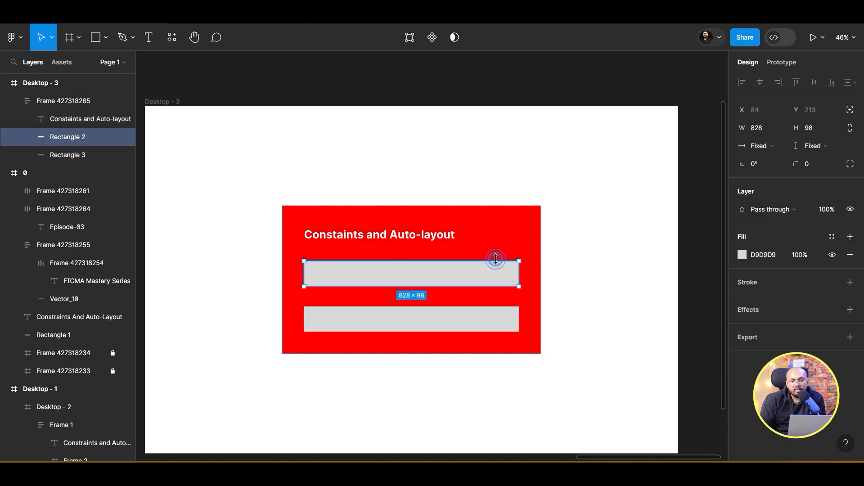
click(614, 235)
click(411, 252)
click(410, 242)
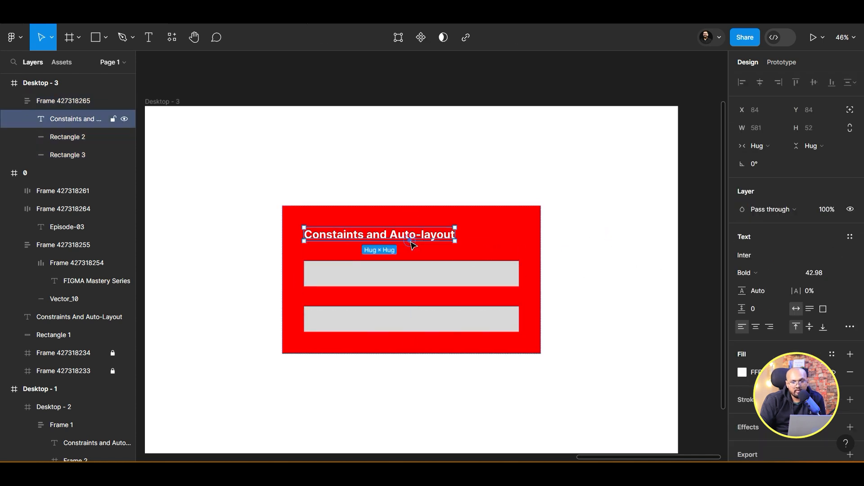
scroll(455, 301, down, 1)
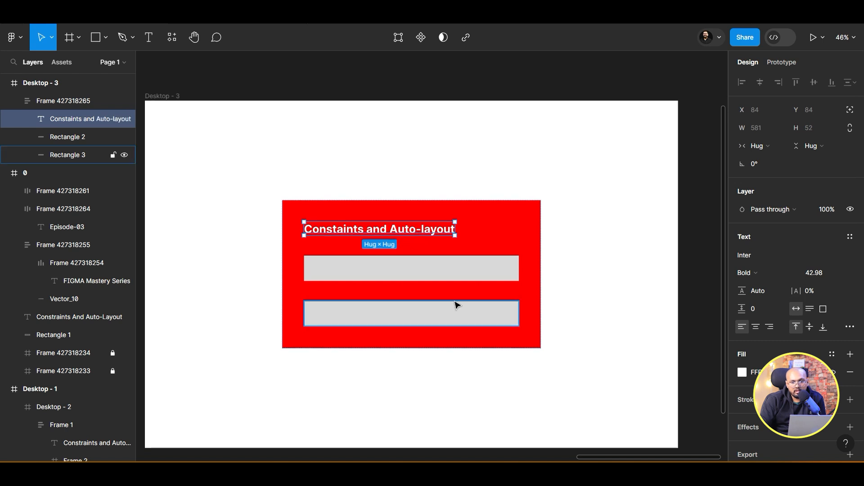
click(465, 271)
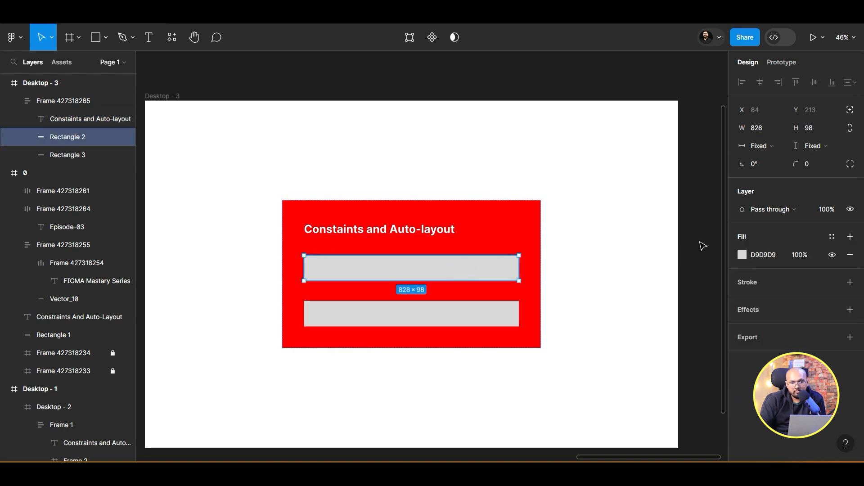
click(779, 146)
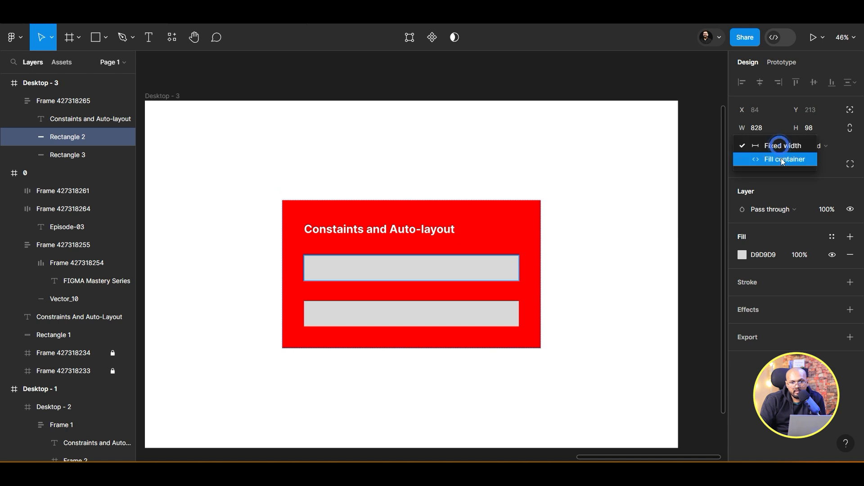
click(783, 164)
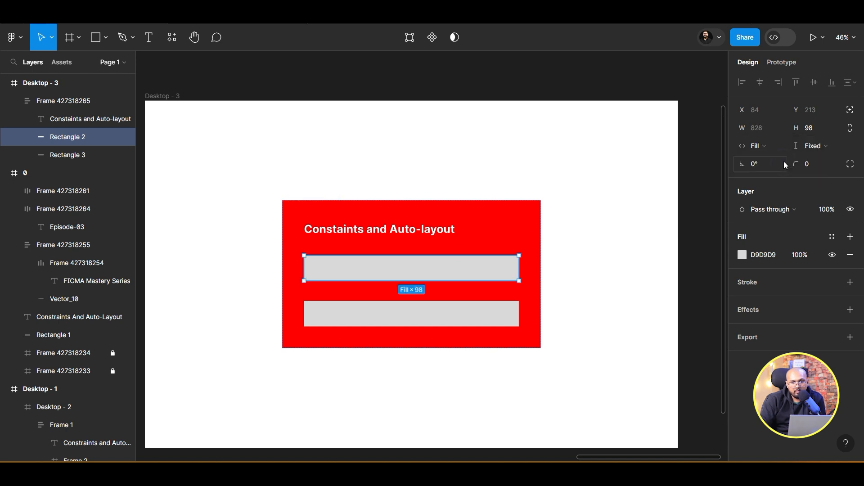
click(780, 145)
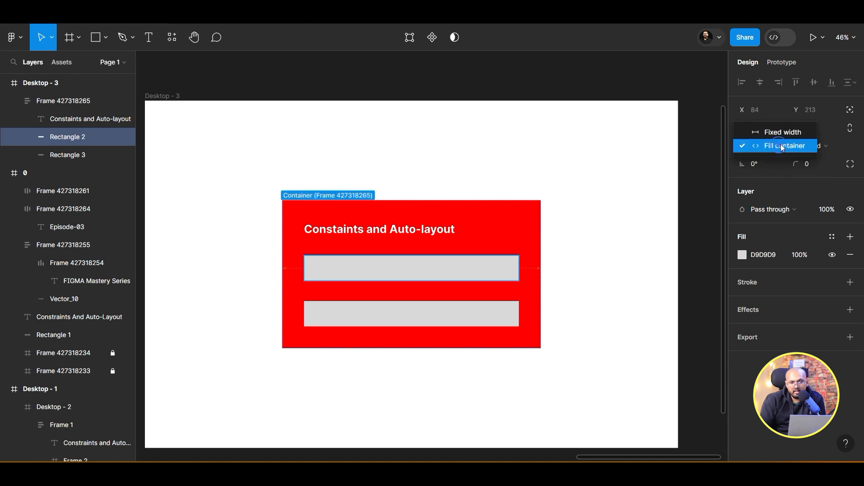
click(840, 142)
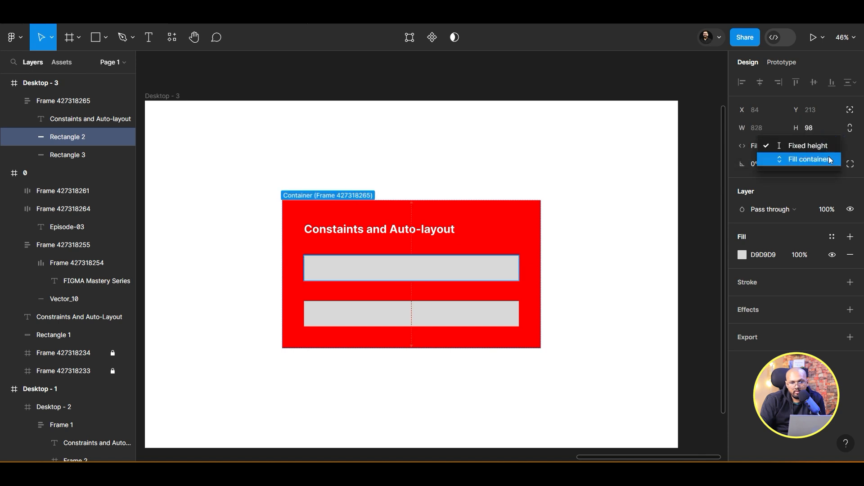
click(795, 158)
- Set the lower gray rectangle's height to Fill container
click(453, 304)
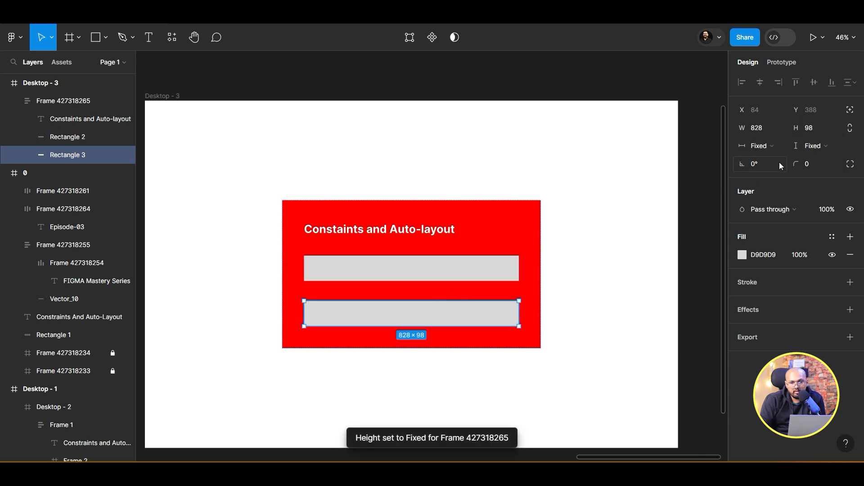
click(788, 148)
click(791, 157)
click(830, 146)
click(819, 146)
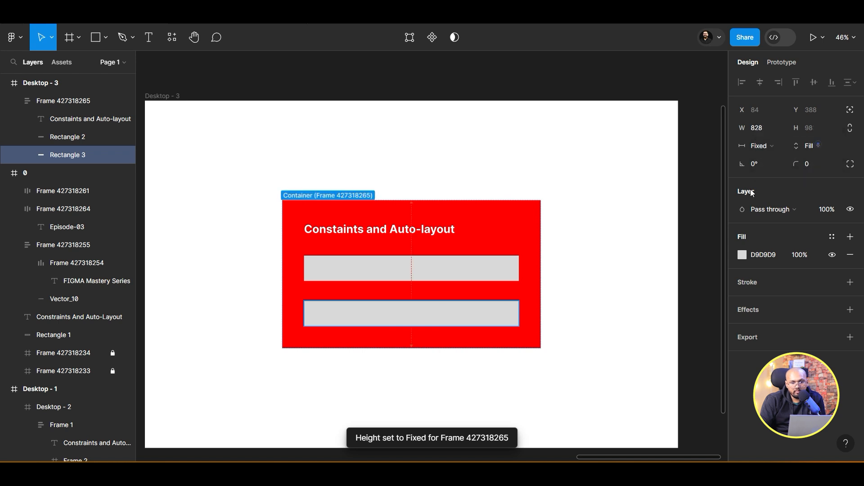
- Test the rectangles' sizing by stretching the red frame horizontally, and restore its width to hug contents
click(450, 232)
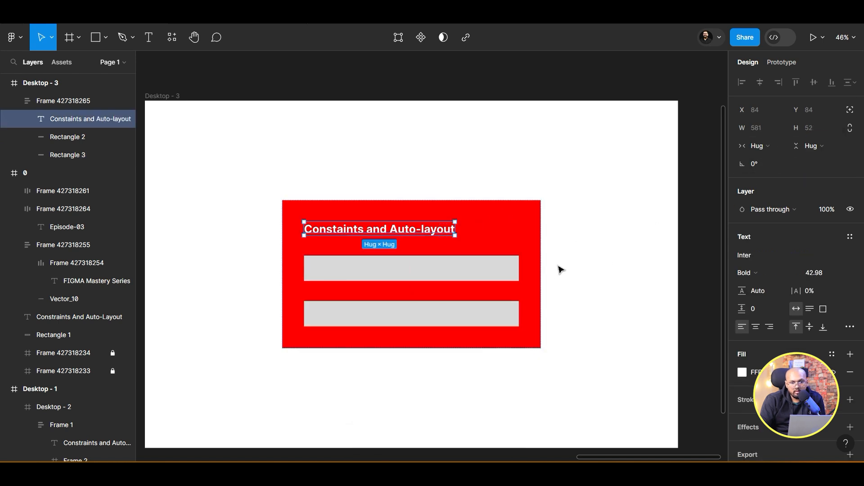
click(575, 249)
click(345, 198)
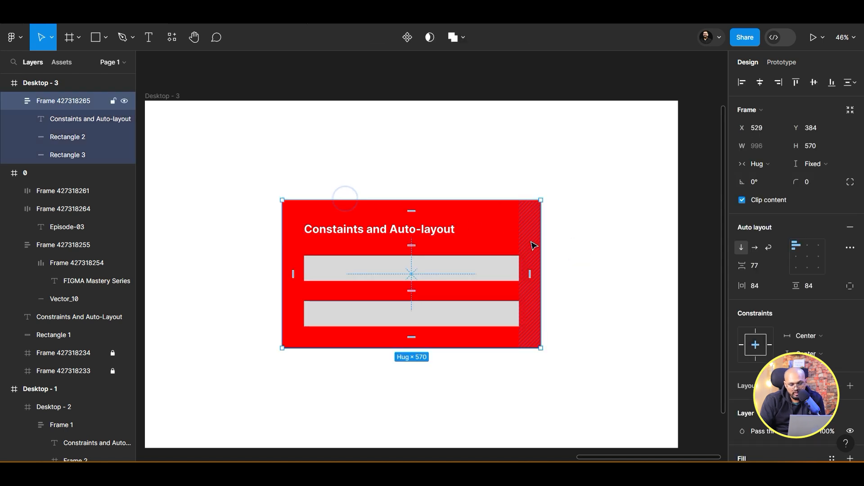
drag(540, 248, 560, 243)
double_click(561, 244)
- Set the lower gray rectangle's width to Fill container and test it by resizing the red frame horizontally
double_click(495, 300)
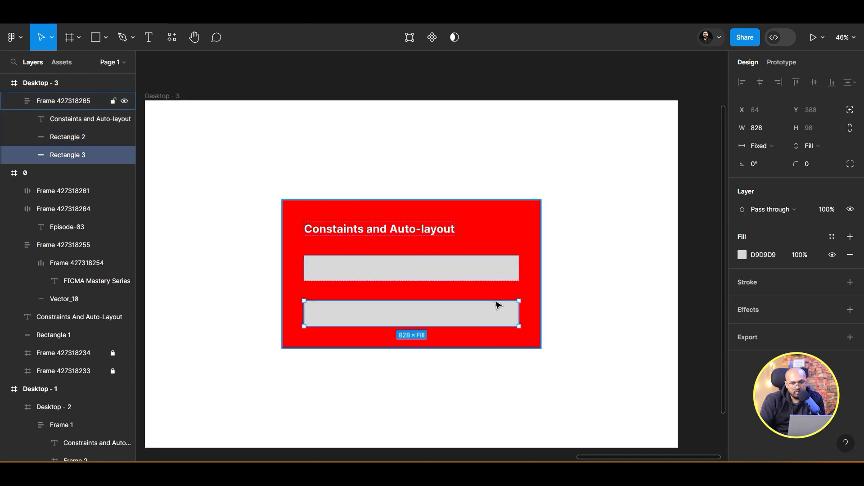
click(781, 147)
click(782, 156)
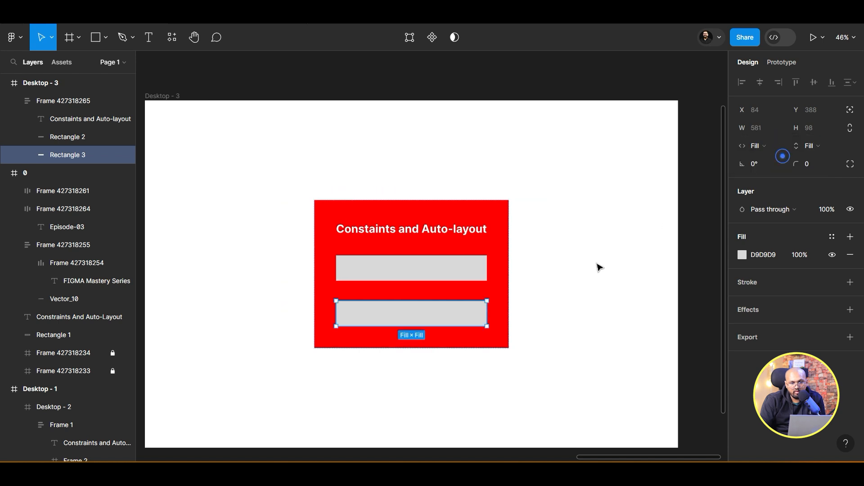
click(539, 256)
click(364, 209)
mouse_move(507, 265)
mouse_down()
mouse_move(630, 251)
mouse_move(445, 266)
mouse_move(617, 247)
mouse_move(509, 248)
mouse_up()
- Set the heading text's width and height to Fill container and test how it follows the red frame's resizing
click(460, 233)
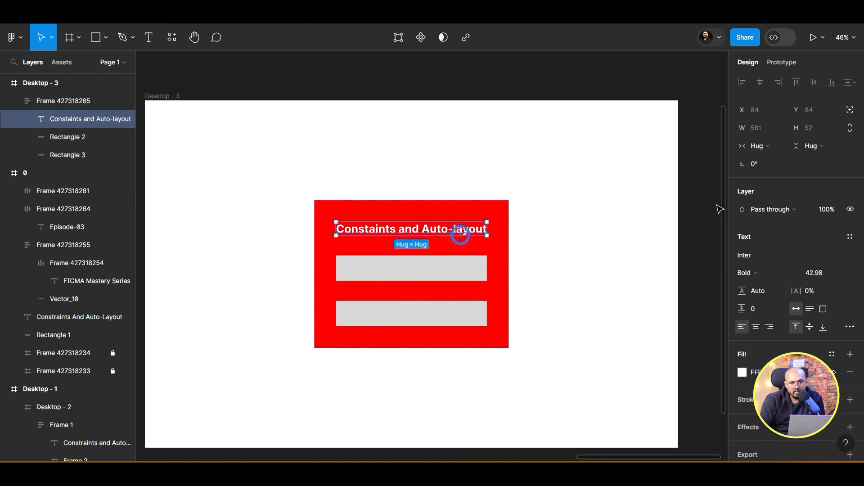
click(780, 148)
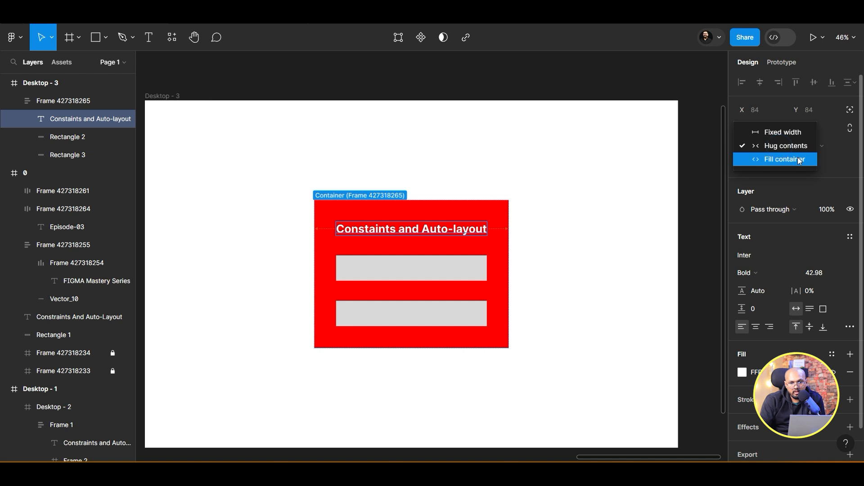
click(800, 162)
click(801, 148)
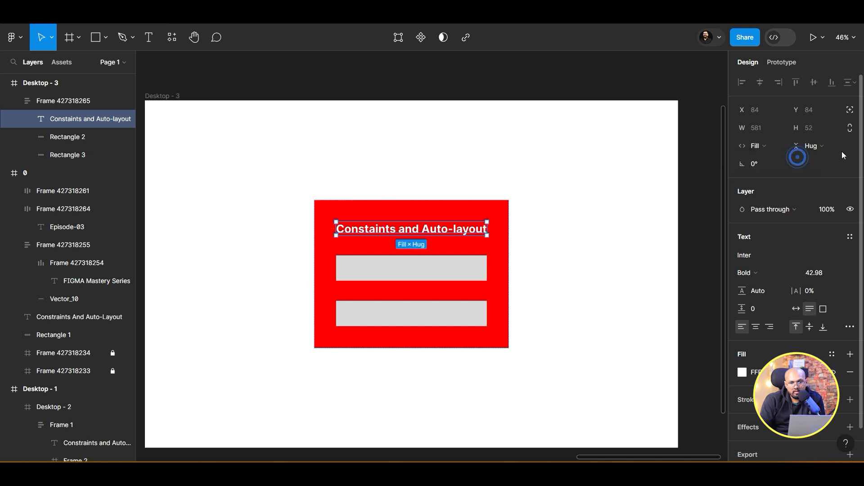
click(831, 158)
click(592, 207)
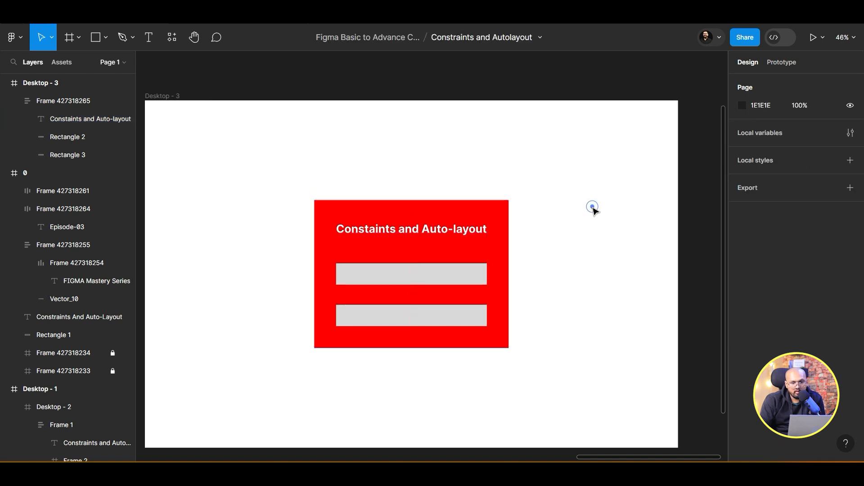
click(352, 202)
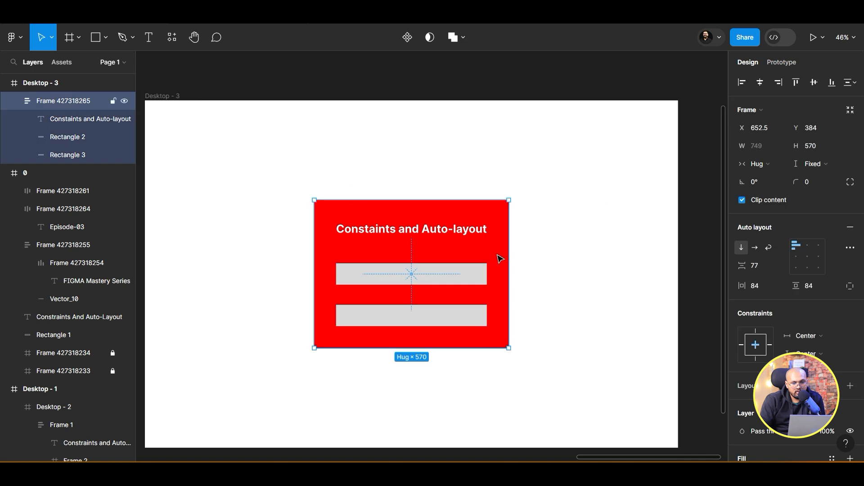
drag(512, 260, 501, 232)
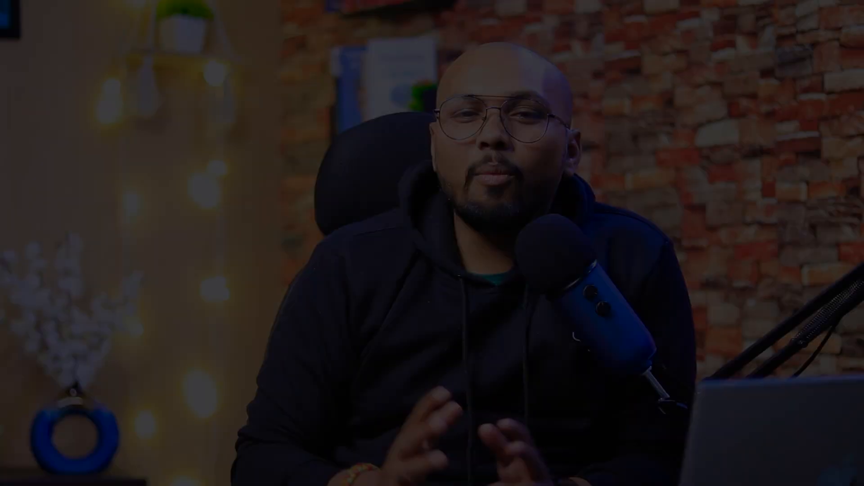